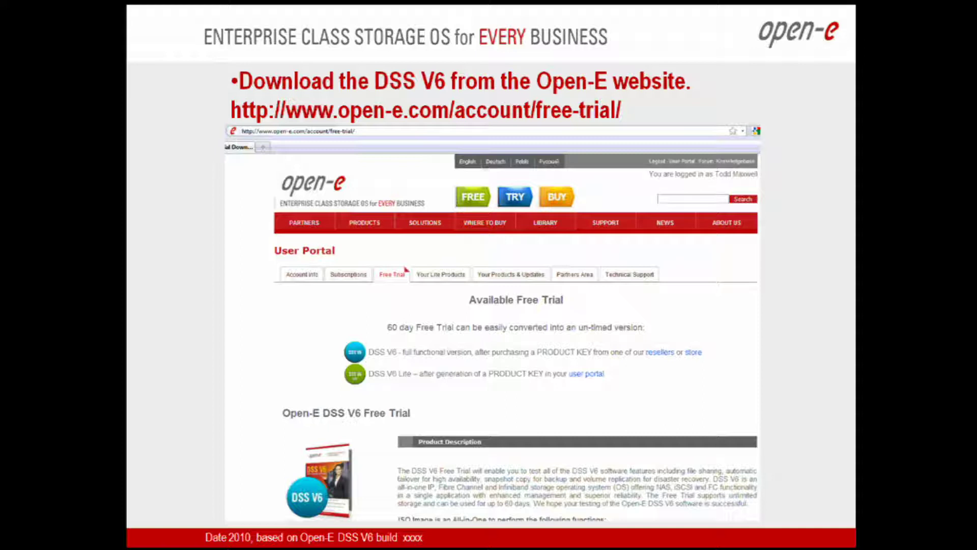
Advance past the 'DSS V6 ZIP version or CD-ROM' slide to the closing 'Thank you!' slide.
{"action": "key", "text": "Right"}
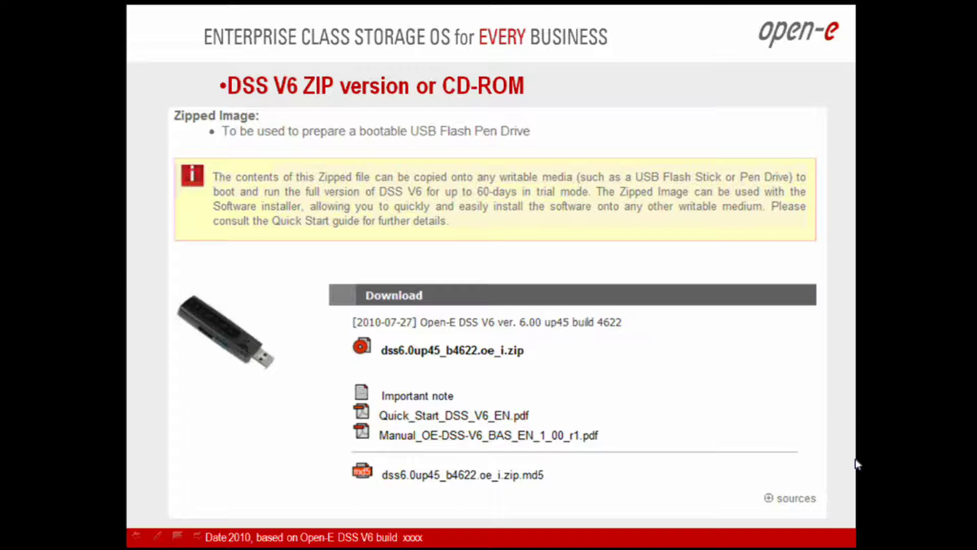
{"action": "key", "text": "Right"}
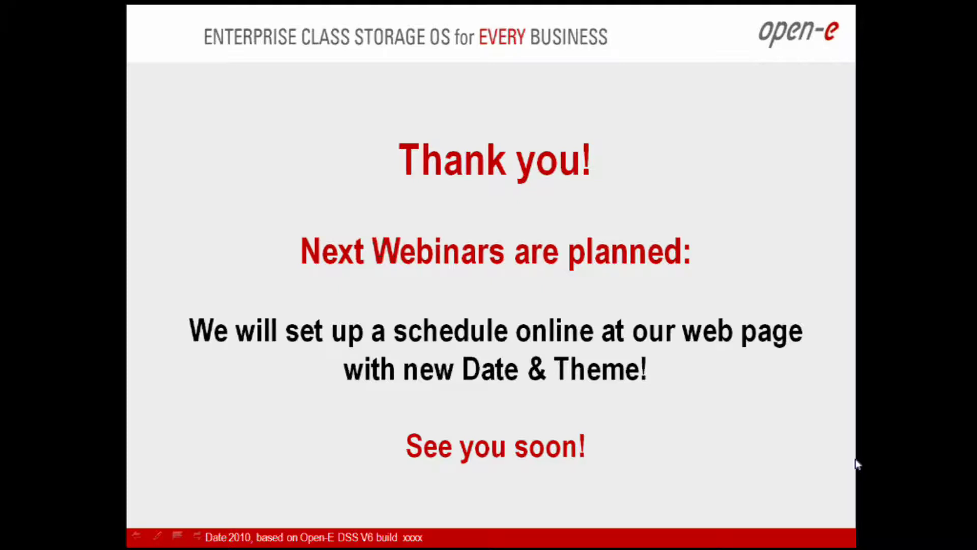
End the slide show and browse Open-E's free-trial page down to the DSS V6 ISO and ZIP downloads.
{"action": "key", "text": "Escape"}
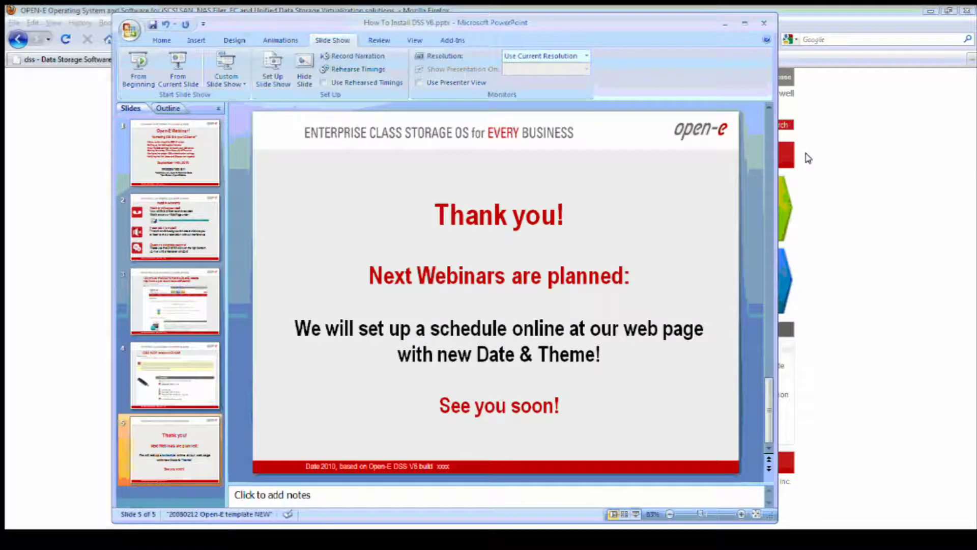
{"action": "left_click", "coordinate": [860, 106]}
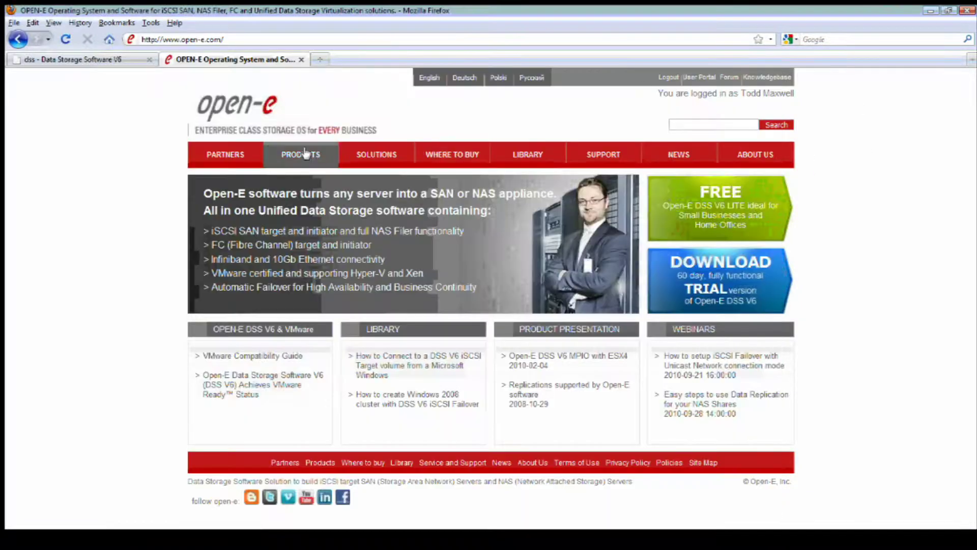
{"action": "left_click", "coordinate": [305, 152]}
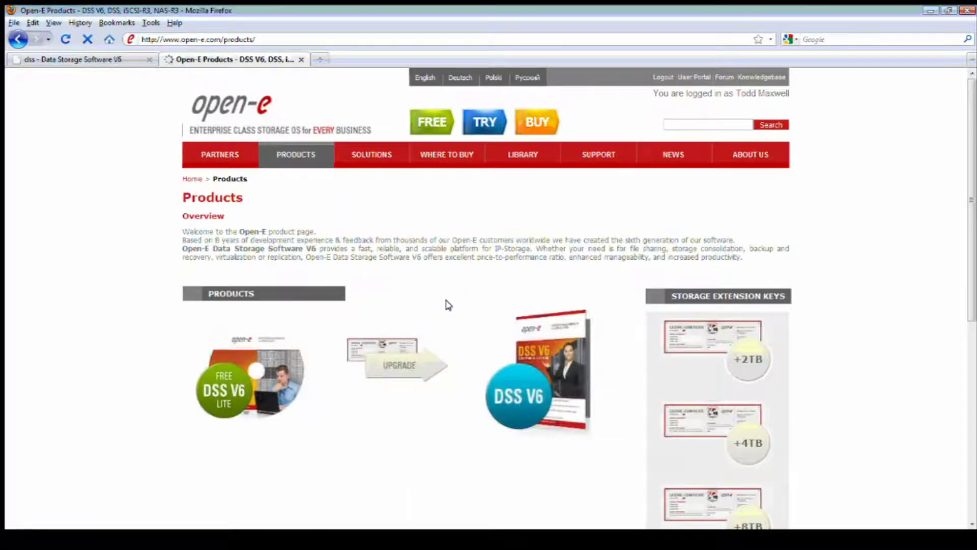
{"action": "left_click", "coordinate": [485, 123]}
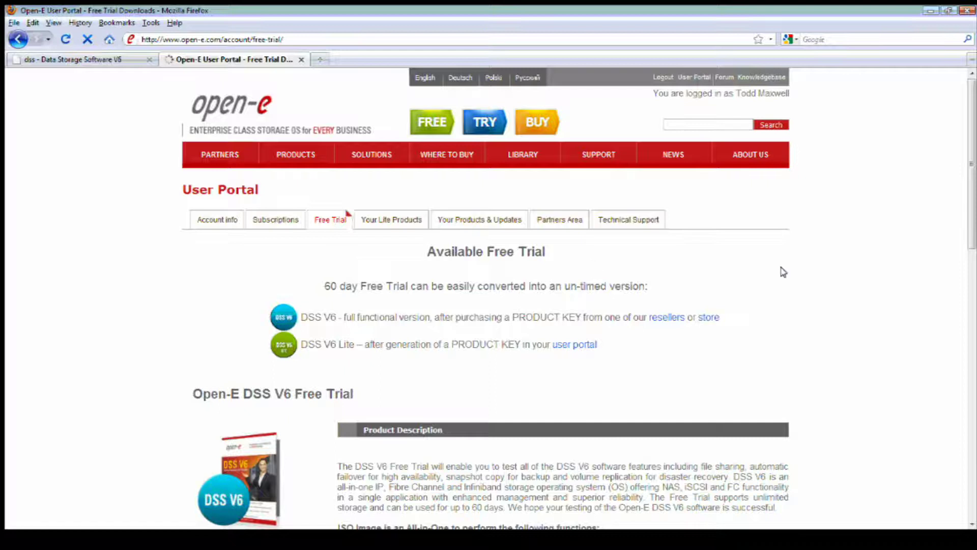
{"action": "scroll", "coordinate": [783, 272], "scroll_direction": "down", "scroll_amount": 8}
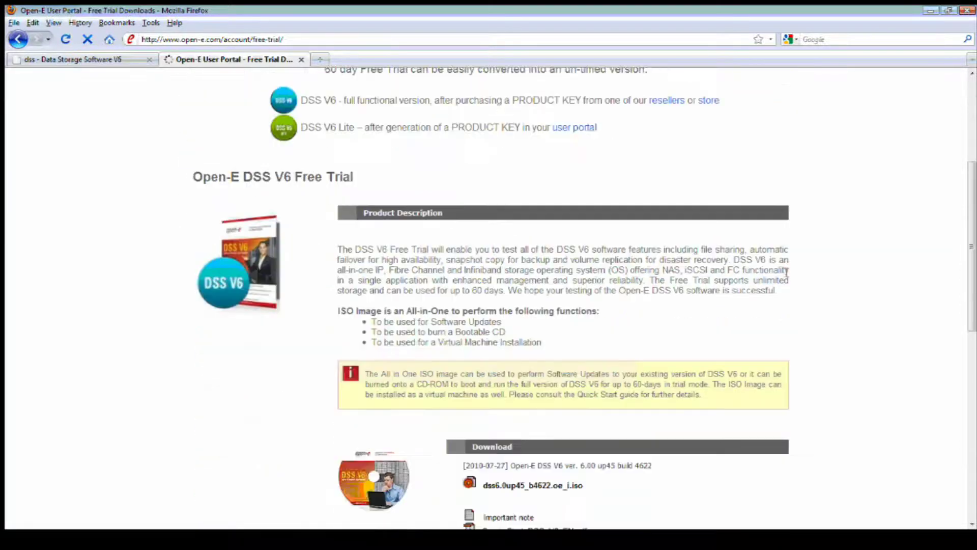
{"action": "scroll", "coordinate": [787, 272], "scroll_direction": "down", "scroll_amount": 4}
{"action": "scroll", "coordinate": [783, 272], "scroll_direction": "down", "scroll_amount": 1}
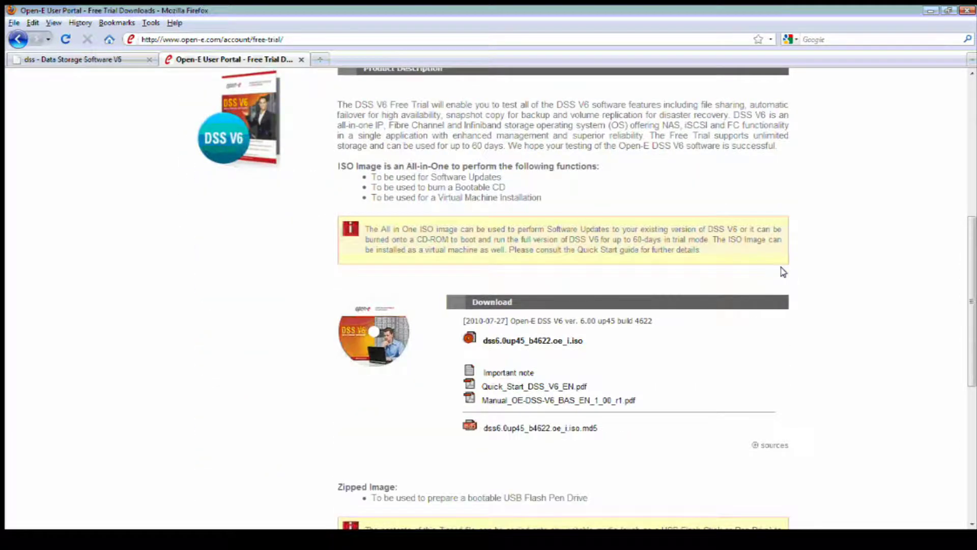
{"action": "scroll", "coordinate": [783, 272], "scroll_direction": "down", "scroll_amount": 12}
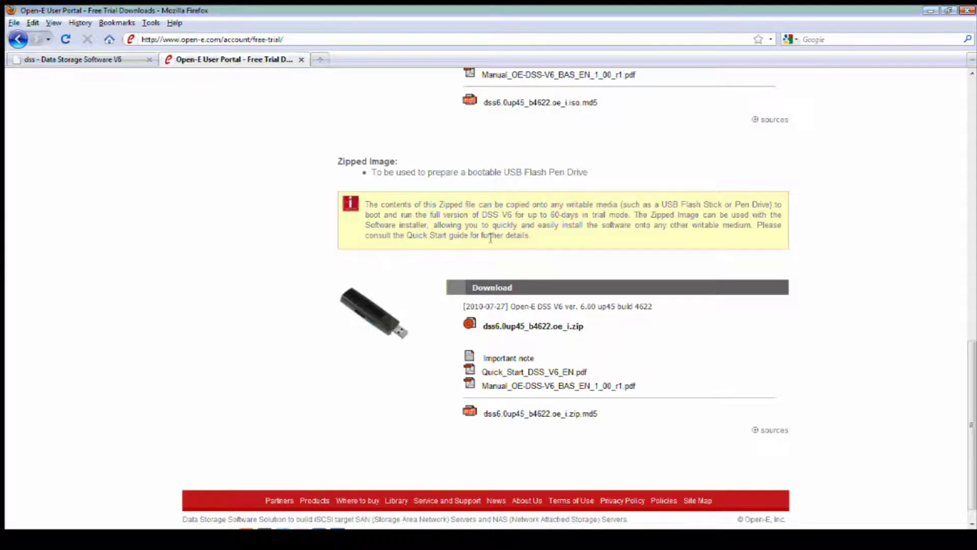
Show the DSS V6 About page (6.0up50.8101.4710, 55 trial days left) and the volume manager menu.
{"action": "left_click", "coordinate": [105, 59]}
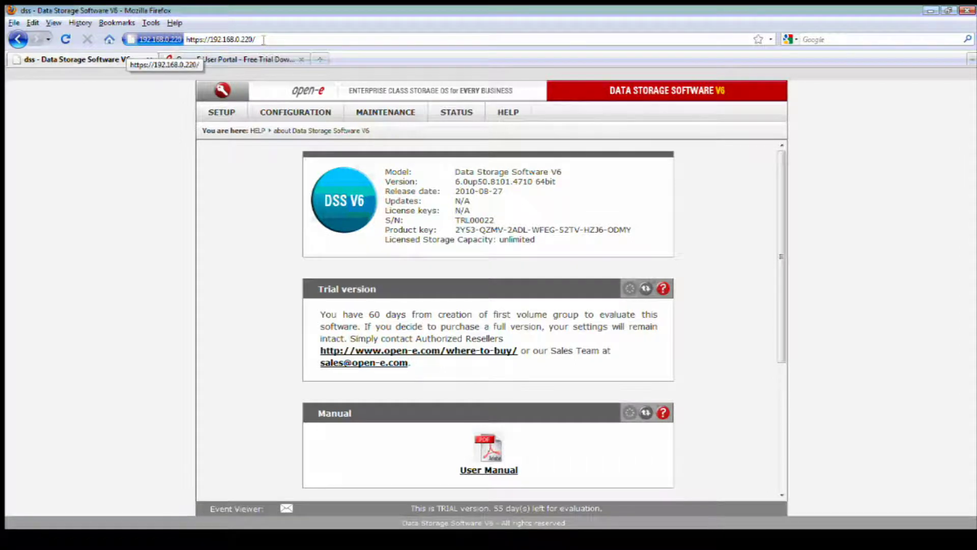
{"action": "left_click_drag", "start_coordinate": [262, 39], "coordinate": [211, 40]}
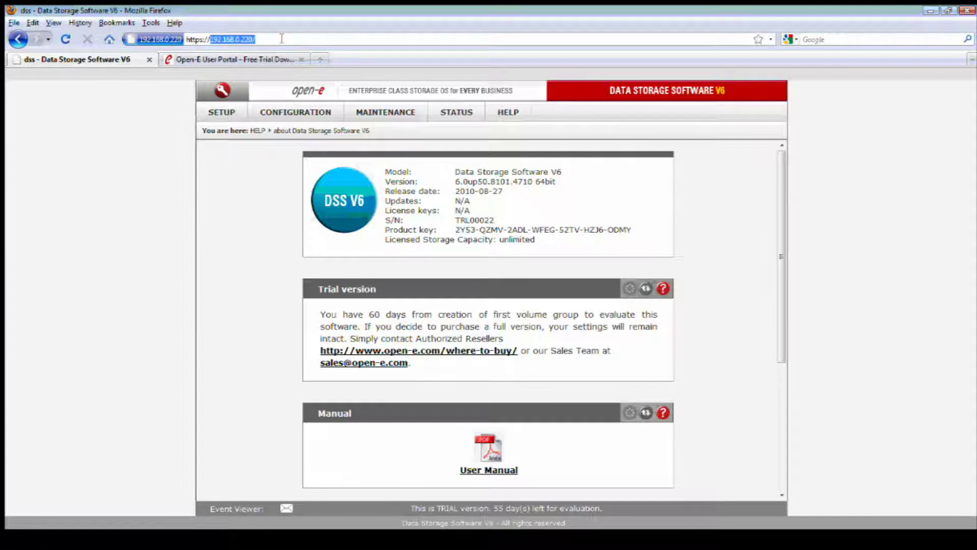
{"action": "left_click", "coordinate": [281, 39]}
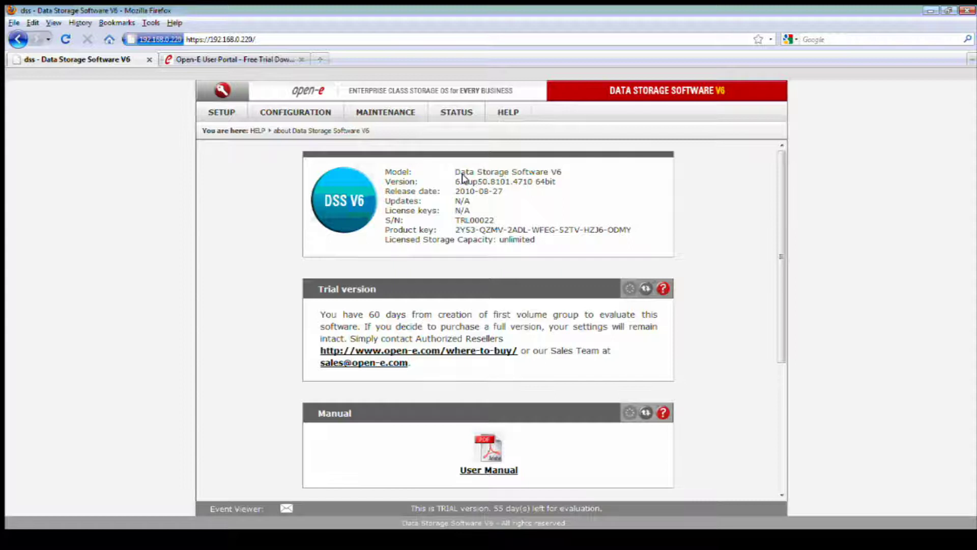
{"action": "left_click", "coordinate": [301, 110]}
{"action": "mouse_move", "coordinate": [319, 131]}
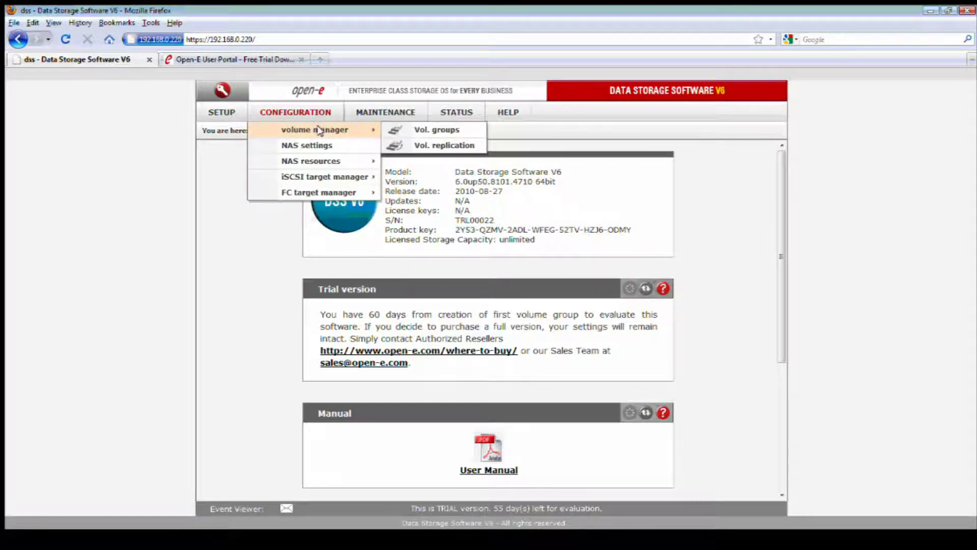
Open volume group vg00 (1387.06 GB free) with the action set to new NAS volume.
{"action": "left_click", "coordinate": [427, 130]}
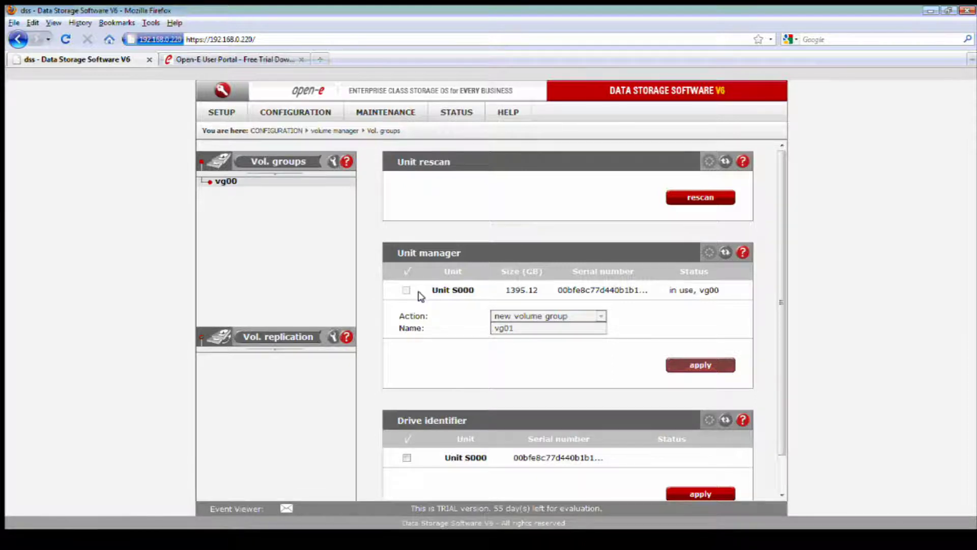
{"action": "left_click", "coordinate": [222, 183]}
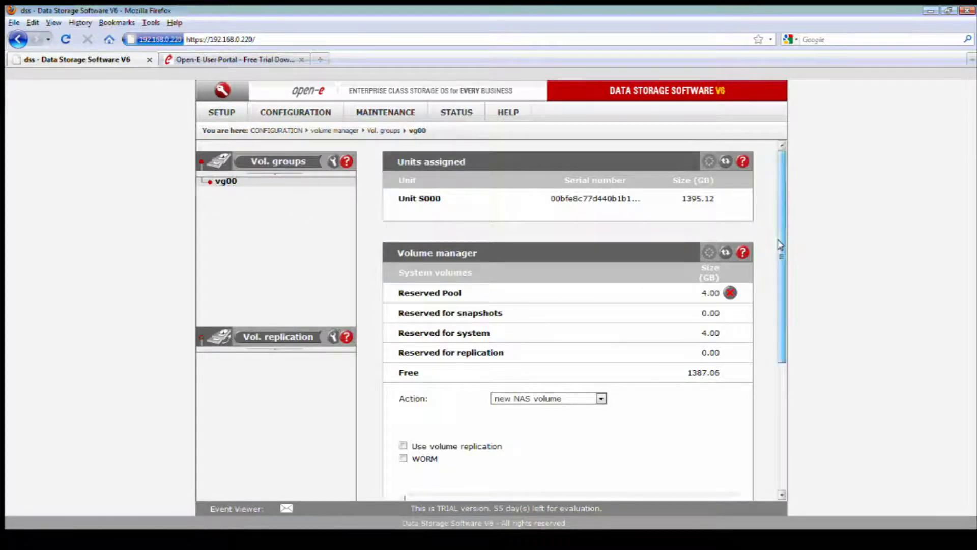
{"action": "left_click_drag", "start_coordinate": [780, 244], "coordinate": [780, 285]}
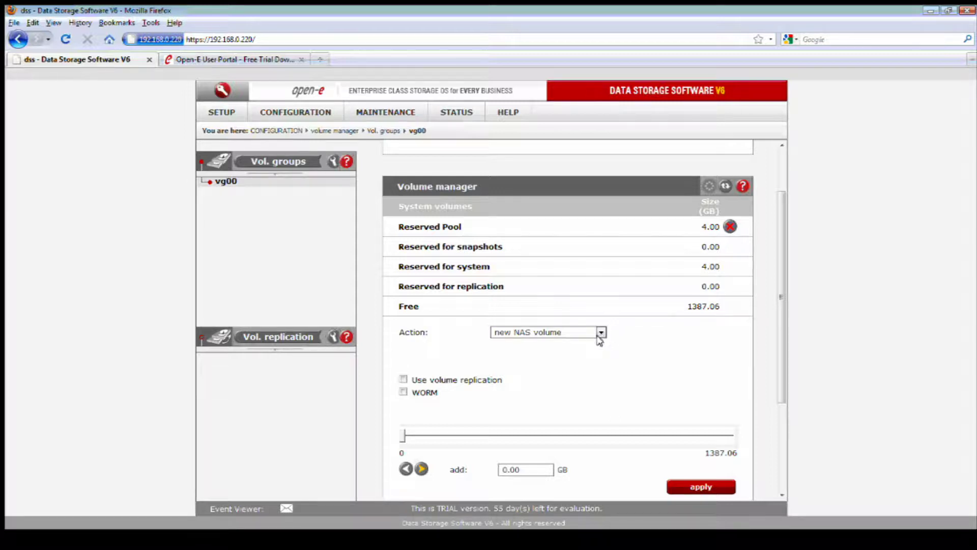
{"action": "scroll", "coordinate": [779, 302], "scroll_direction": "down", "scroll_amount": 3}
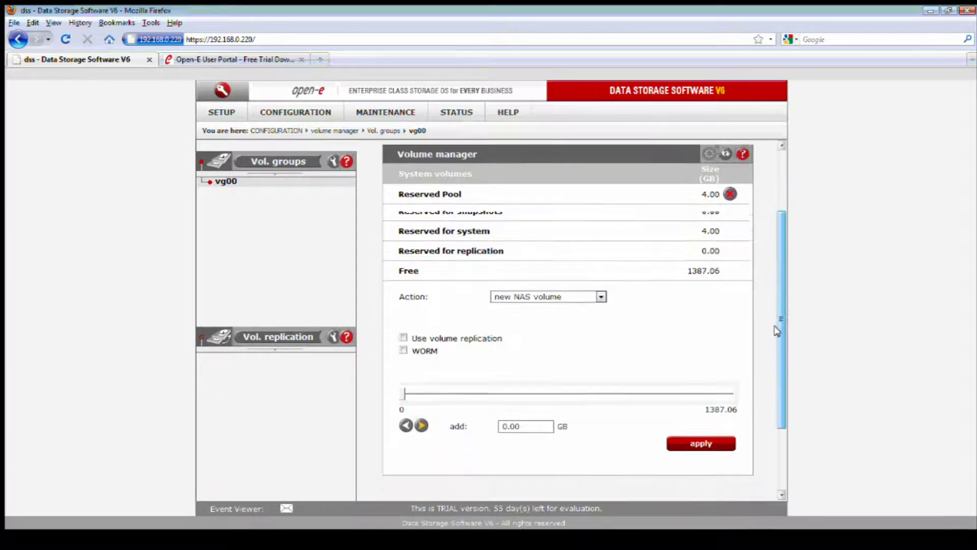
{"action": "left_click_drag", "start_coordinate": [544, 400], "coordinate": [450, 403]}
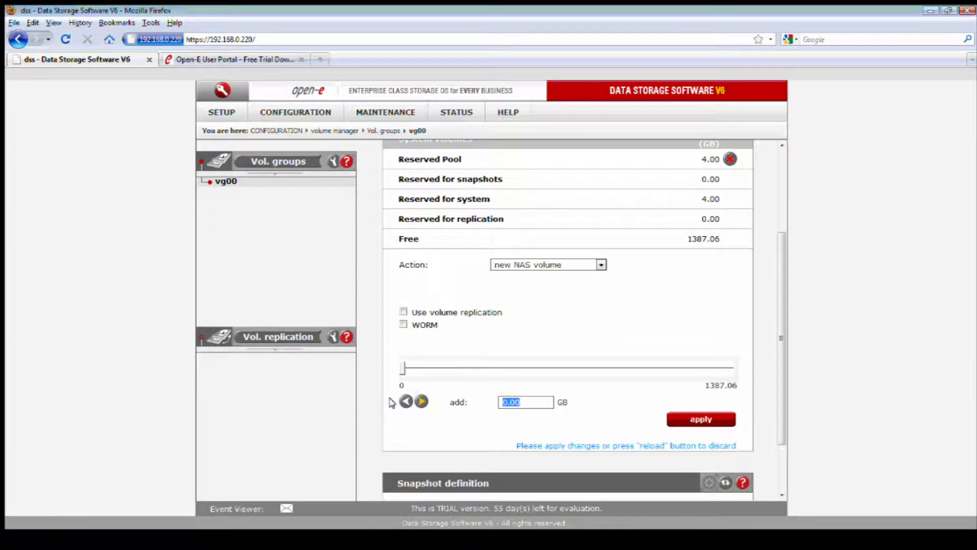
Add a 100 GB NAS volume lv0000 to vg00, leaving 1287.06 GB free.
{"action": "type", "text": "100"}
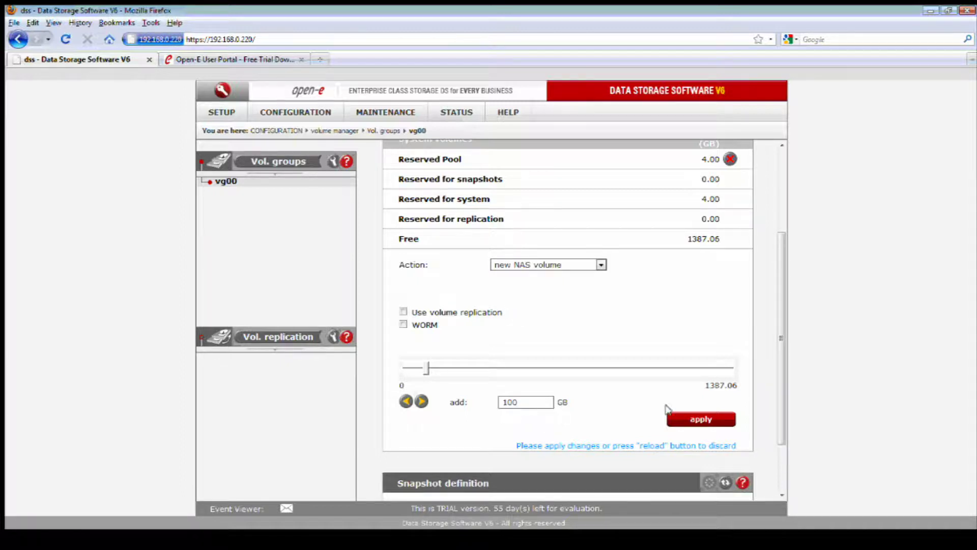
{"action": "left_click", "coordinate": [691, 417]}
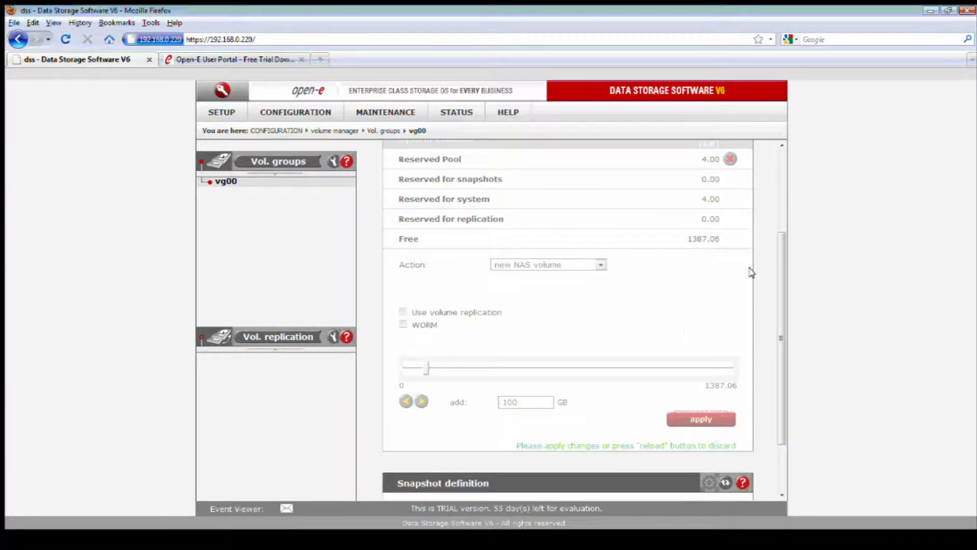
{"action": "left_click", "coordinate": [777, 210]}
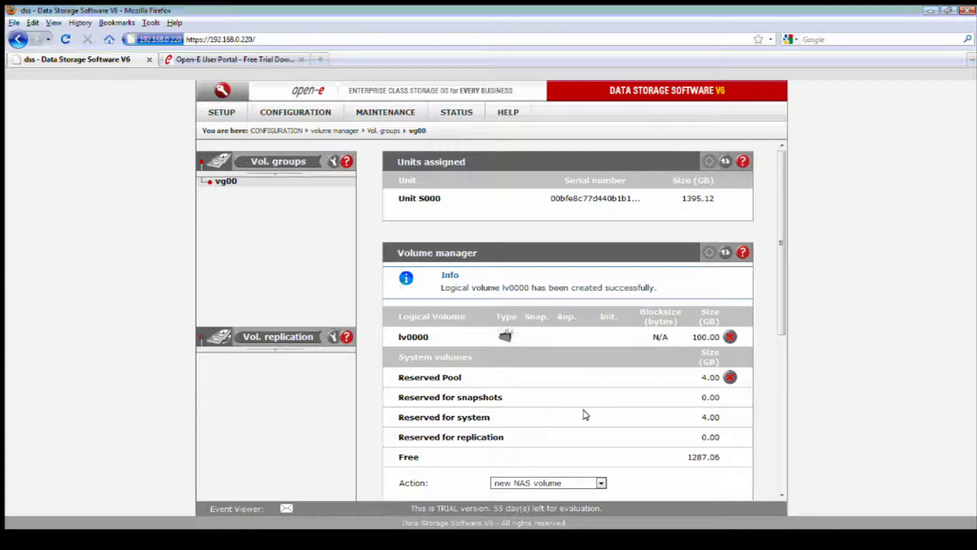
{"action": "scroll", "coordinate": [589, 410], "scroll_direction": "down", "scroll_amount": 1}
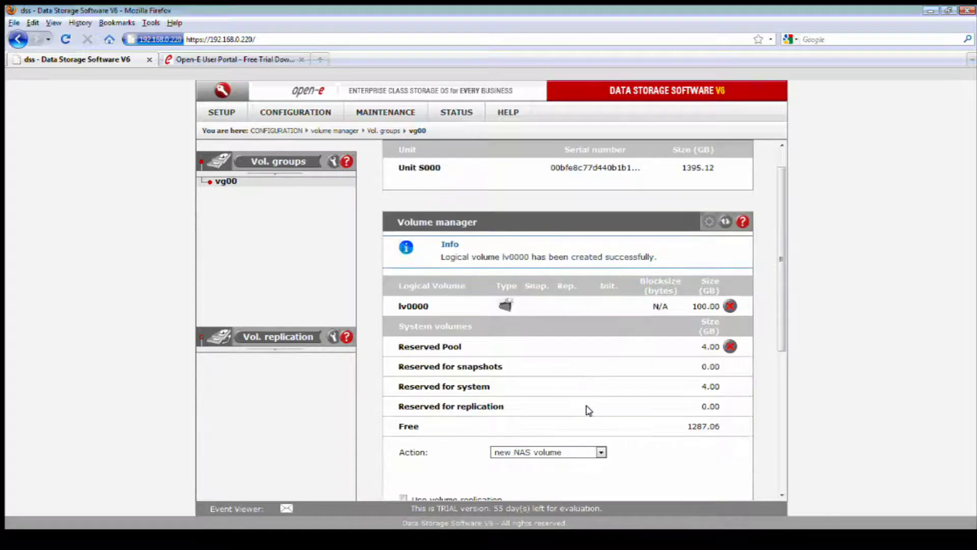
{"action": "scroll", "coordinate": [589, 410], "scroll_direction": "up", "scroll_amount": 1}
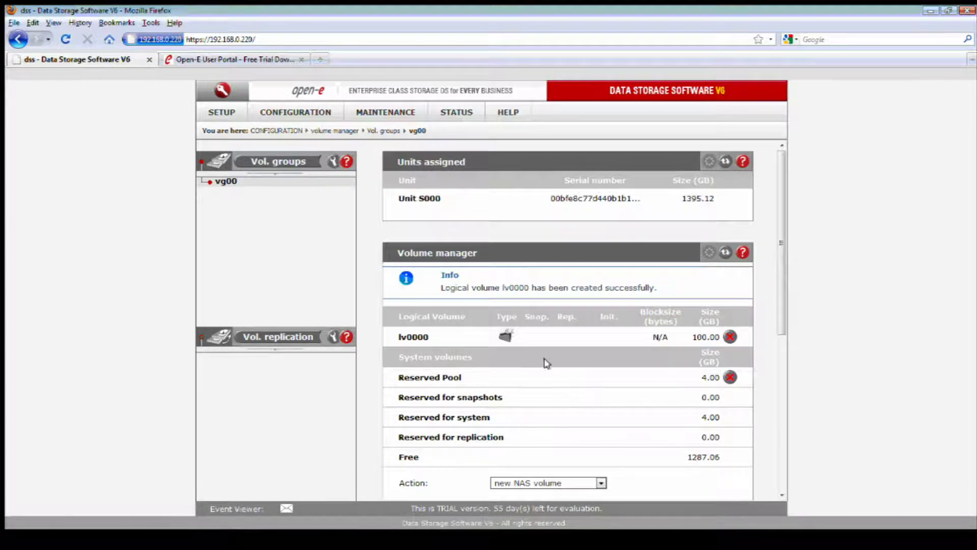
Go to the SETUP network Interfaces settings page.
{"action": "left_click", "coordinate": [218, 114]}
{"action": "mouse_move", "coordinate": [234, 124]}
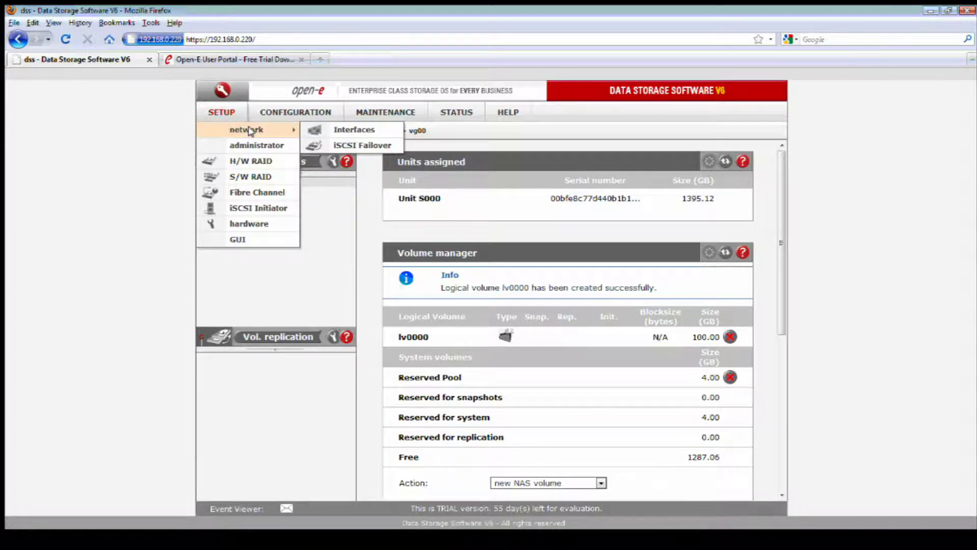
{"action": "left_click", "coordinate": [320, 130]}
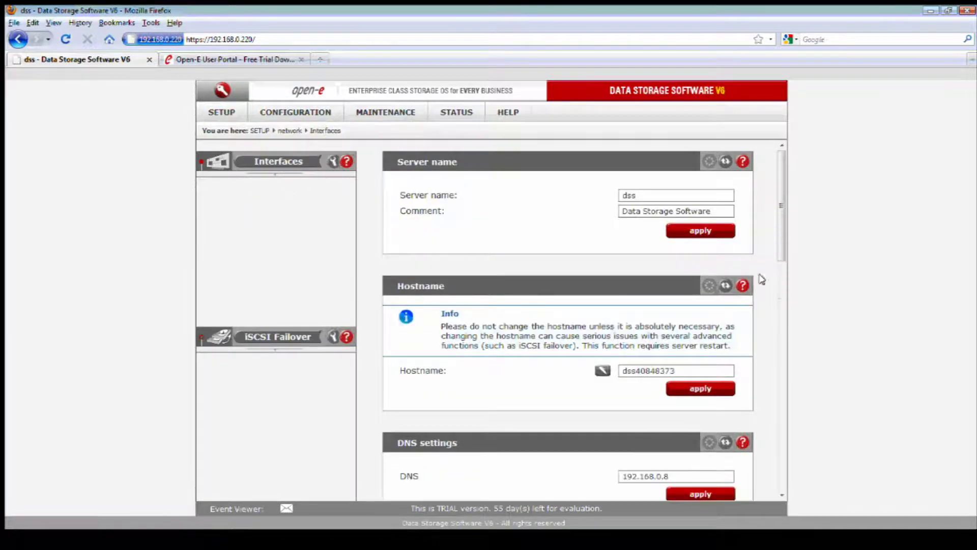
{"action": "left_click_drag", "start_coordinate": [782, 216], "coordinate": [783, 218]}
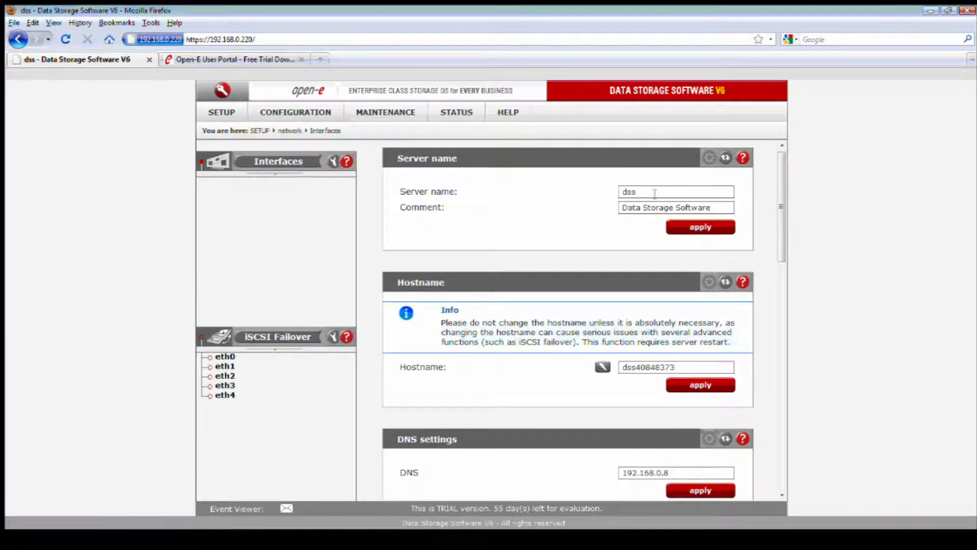
{"action": "left_click_drag", "start_coordinate": [655, 192], "coordinate": [612, 186]}
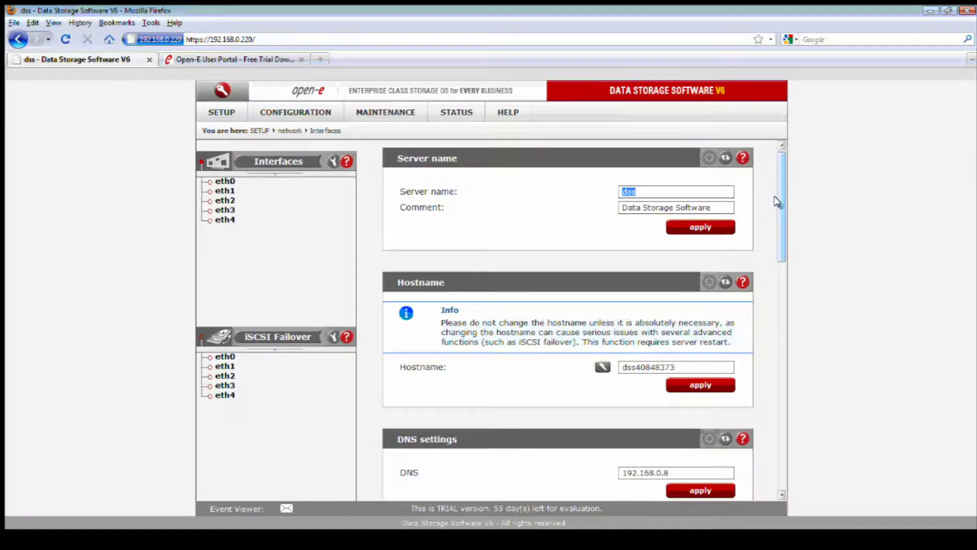
{"action": "left_click_drag", "start_coordinate": [776, 204], "coordinate": [777, 208]}
{"action": "scroll", "coordinate": [777, 207], "scroll_direction": "down", "scroll_amount": 6}
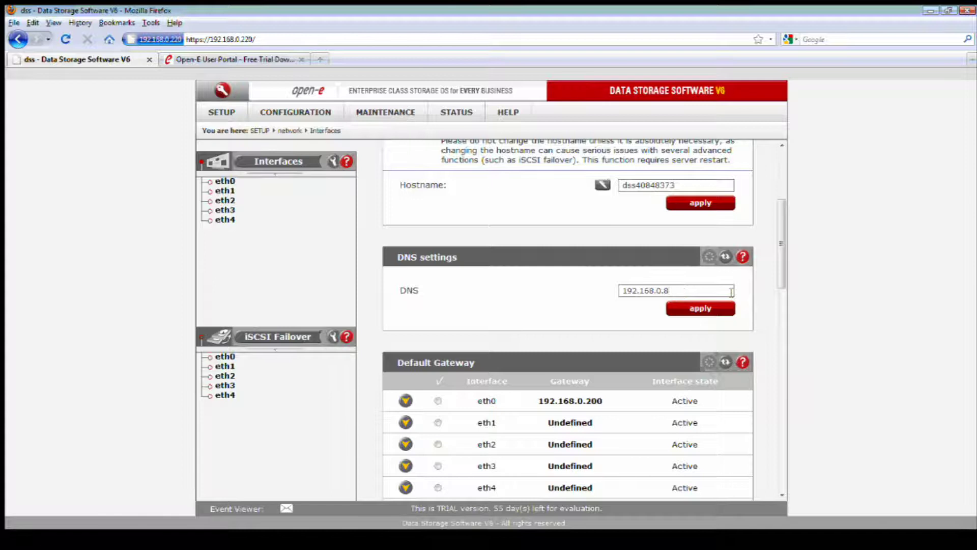
Append 192.168.0.200 to the DNS servers, apply, and expand eth0's adapter details.
{"action": "left_click", "coordinate": [732, 291]}
{"action": "type", "text": ";"}
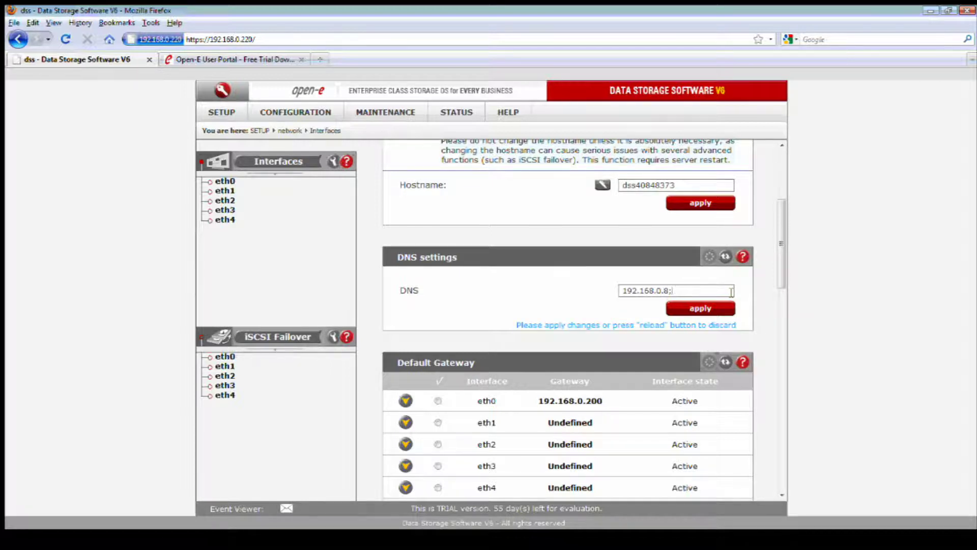
{"action": "type", "text": "192.168.0.200"}
{"action": "left_click", "coordinate": [718, 308]}
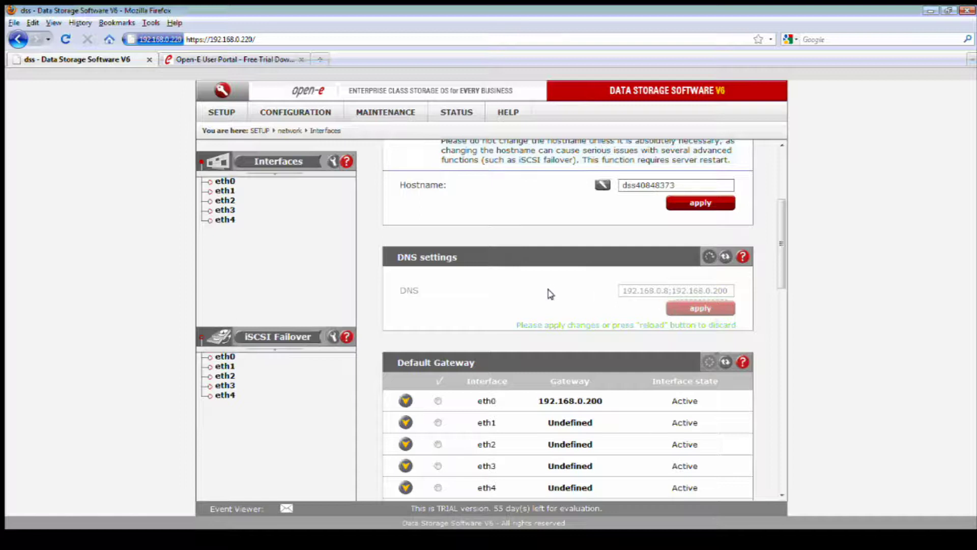
{"action": "scroll", "coordinate": [550, 294], "scroll_direction": "down", "scroll_amount": 1}
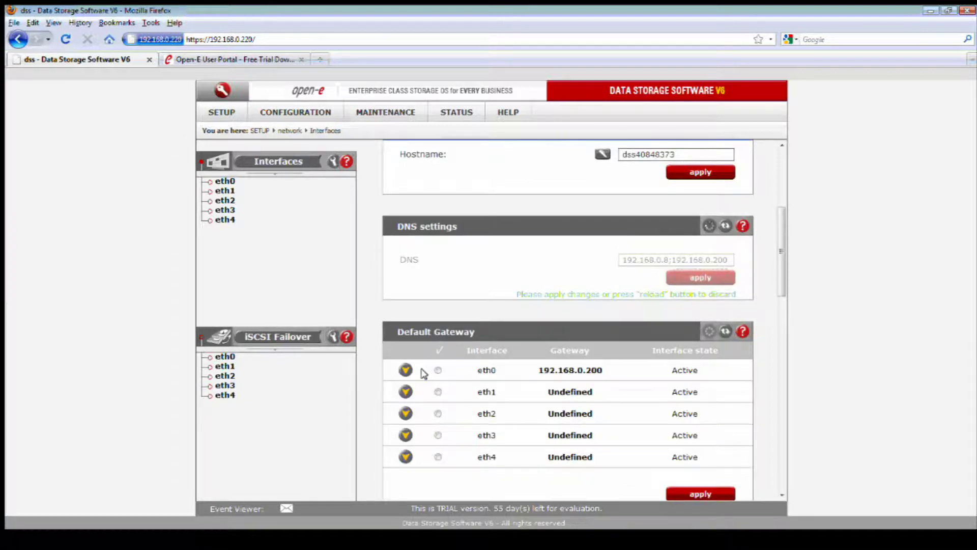
{"action": "left_click", "coordinate": [406, 370]}
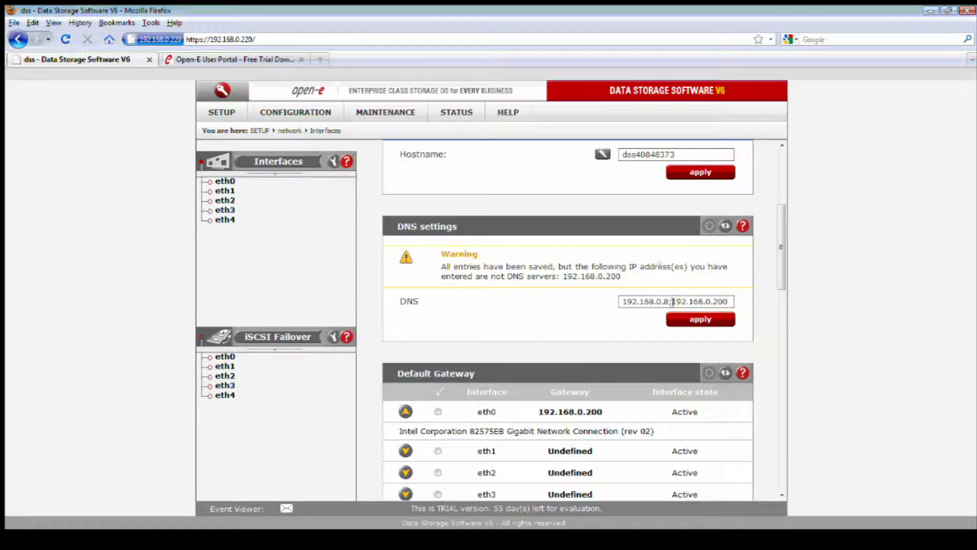
Remove 192.168.0.200 again and apply 192.168.0.8 as the only DNS server.
{"action": "left_click_drag", "start_coordinate": [672, 302], "coordinate": [734, 302]}
{"action": "key", "text": "BackSpace"}
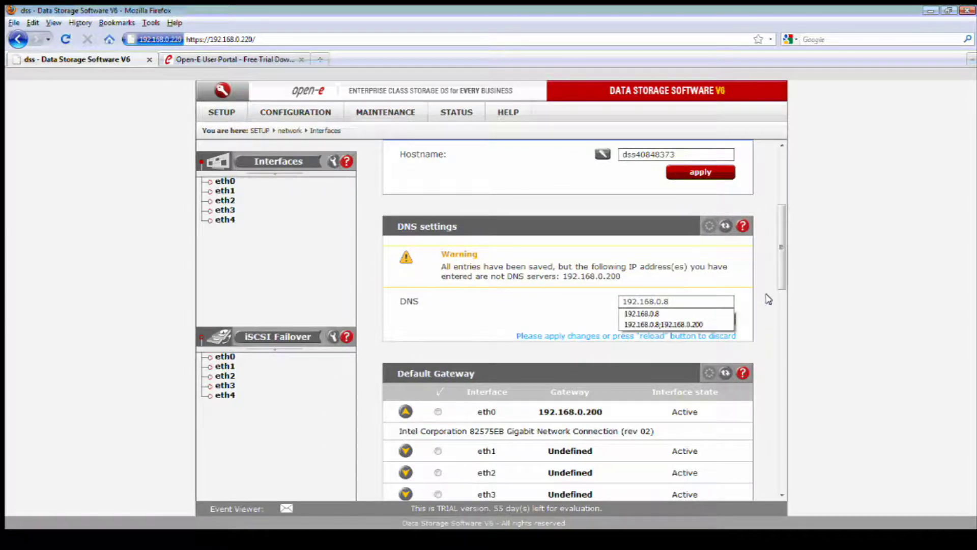
{"action": "left_click", "coordinate": [769, 299]}
{"action": "left_click", "coordinate": [700, 318]}
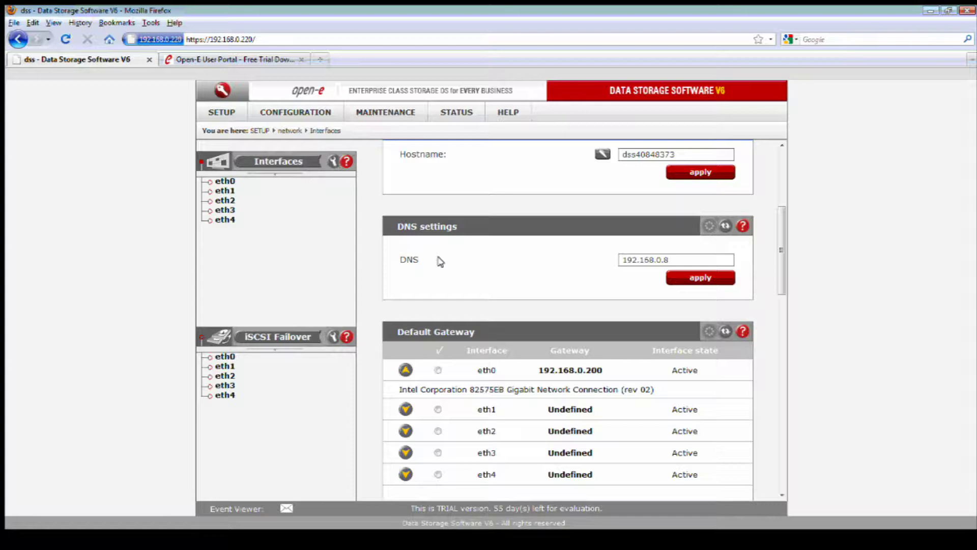
Switch the NAS settings authentication method to Windows (ADS).
{"action": "left_click", "coordinate": [296, 111]}
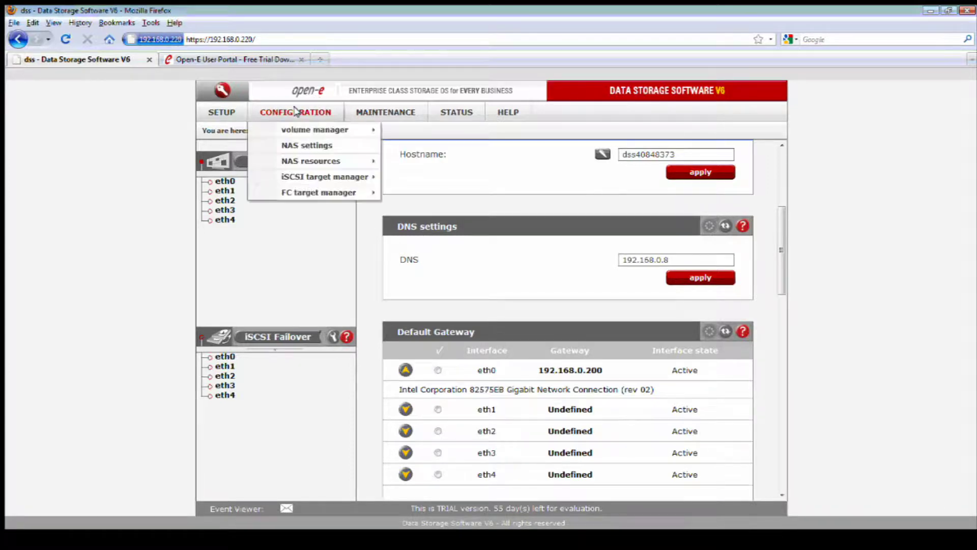
{"action": "left_click", "coordinate": [351, 145]}
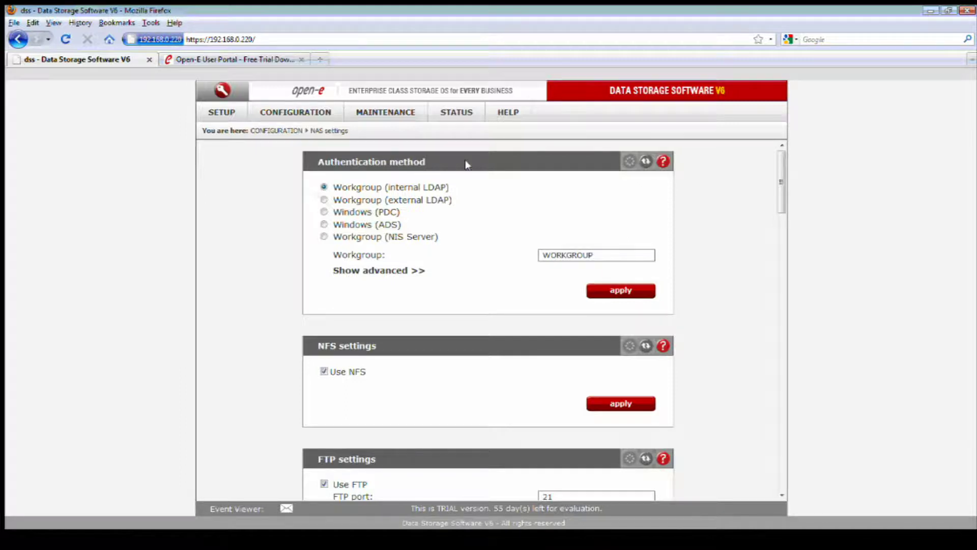
{"action": "left_click", "coordinate": [324, 224]}
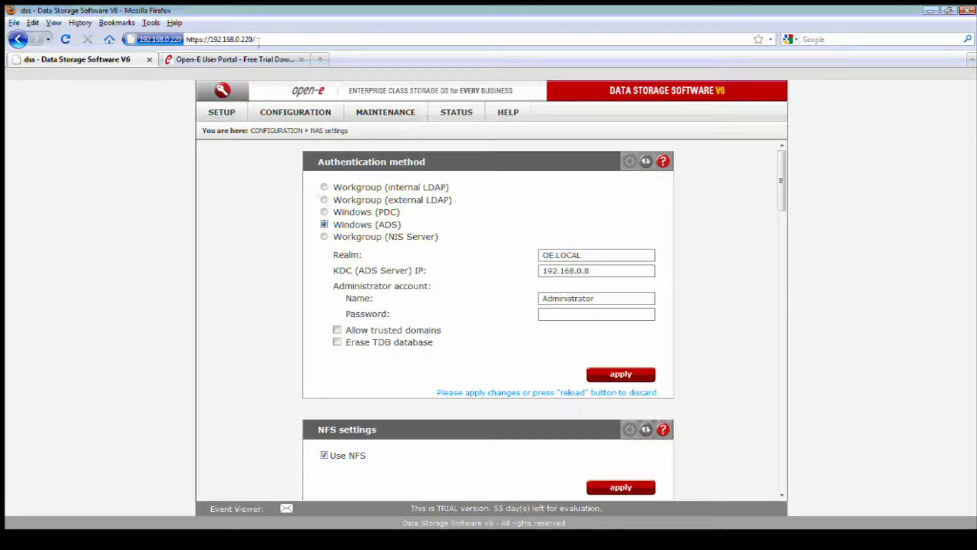
Keep realm OE.LOCAL and KDC 192.168.0.8, and enter the Administrator account password.
{"action": "left_click_drag", "start_coordinate": [258, 40], "coordinate": [209, 40]}
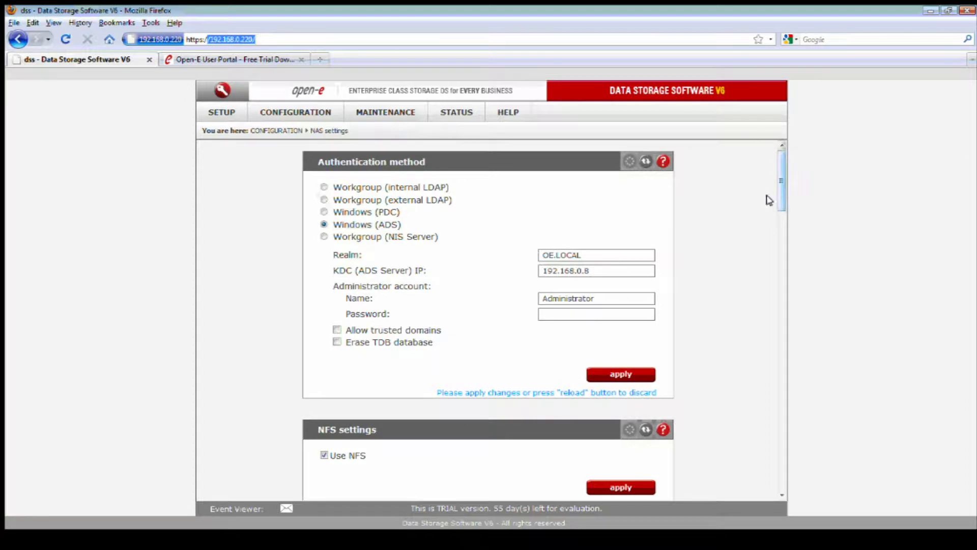
{"action": "left_click", "coordinate": [754, 214]}
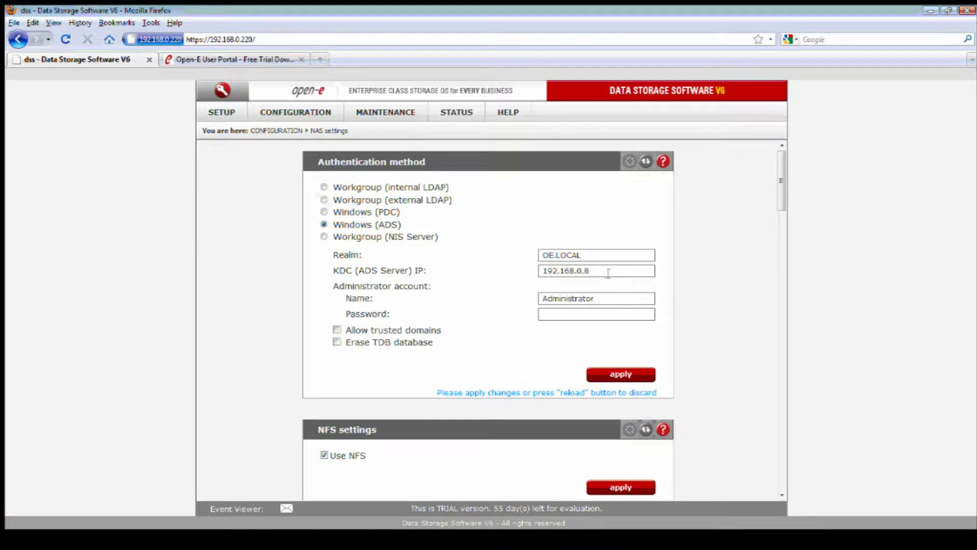
{"action": "key", "text": "shift+Left"}
{"action": "key", "text": "shift+Left"}
{"action": "key", "text": "shift+Left"}
{"action": "key", "text": "shift+Left"}
{"action": "key", "text": "shift+Left"}
{"action": "key", "text": "shift+Left"}
{"action": "key", "text": "shift+Left"}
{"action": "key", "text": "shift+Left"}
{"action": "key", "text": "shift+Left"}
{"action": "key", "text": "shift+Left"}
{"action": "key", "text": "shift+Left"}
{"action": "key", "text": "Down"}
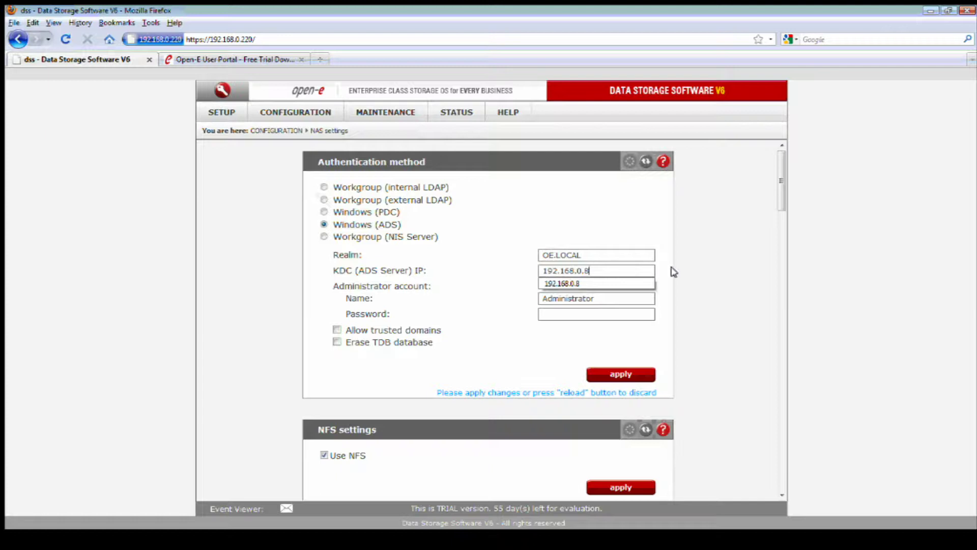
{"action": "key", "text": "Escape"}
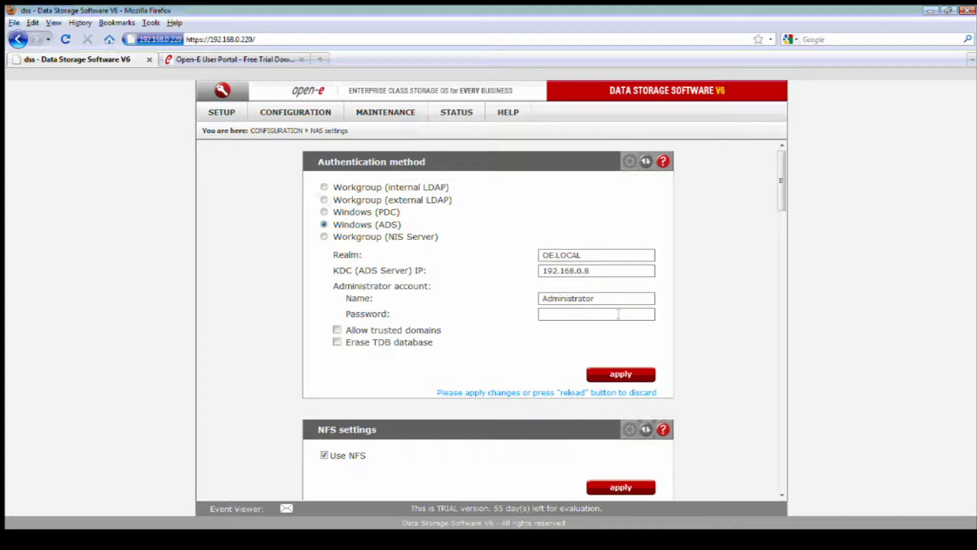
{"action": "left_click", "coordinate": [613, 300]}
{"action": "left_click", "coordinate": [597, 315]}
{"action": "type", "text": "test"}
Apply the Windows (ADS) authentication for realm OE.LOCAL and confirm it with OK.
{"action": "left_click", "coordinate": [633, 372]}
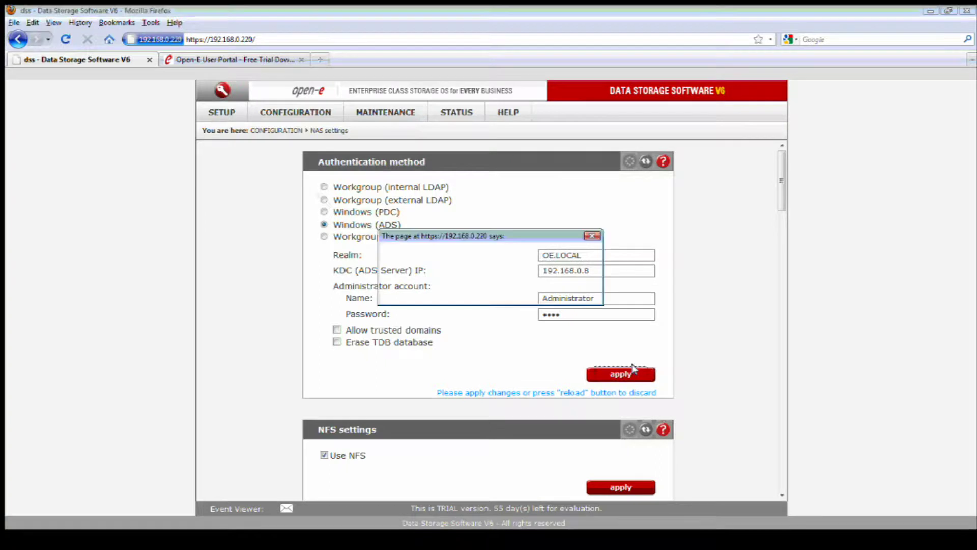
{"action": "left_click", "coordinate": [469, 289]}
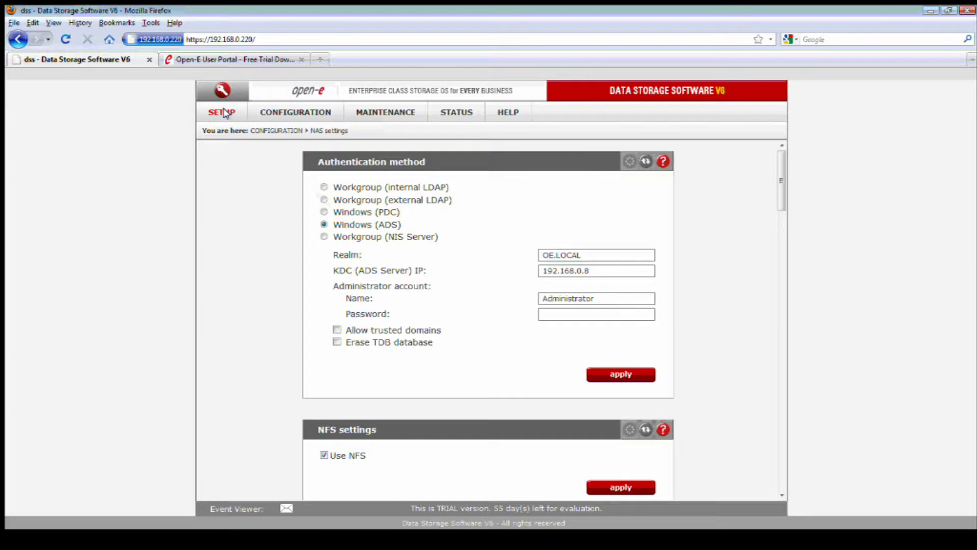
{"action": "left_click", "coordinate": [225, 113]}
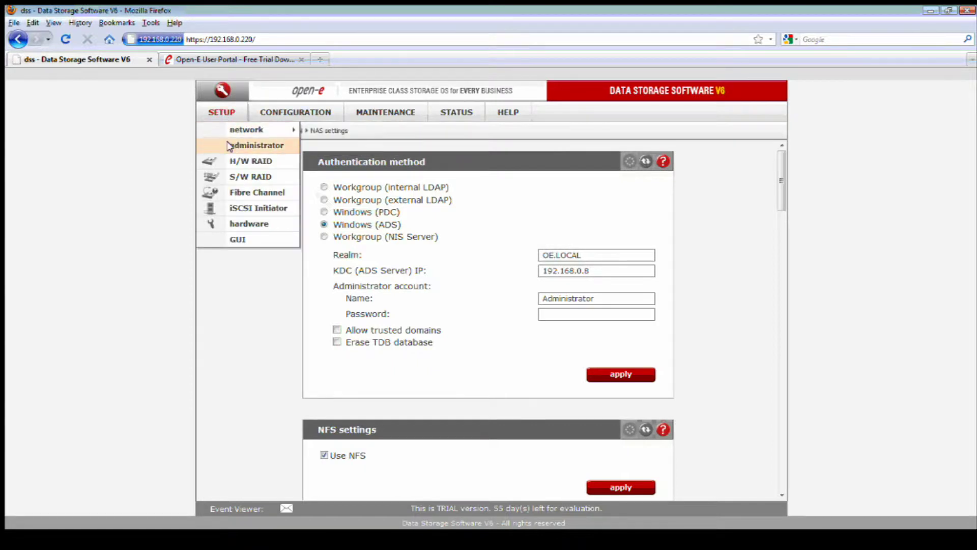
Set the hardware clock to continuous adjusting from NTP server 1.pool.ntp.org.
{"action": "left_click", "coordinate": [249, 224]}
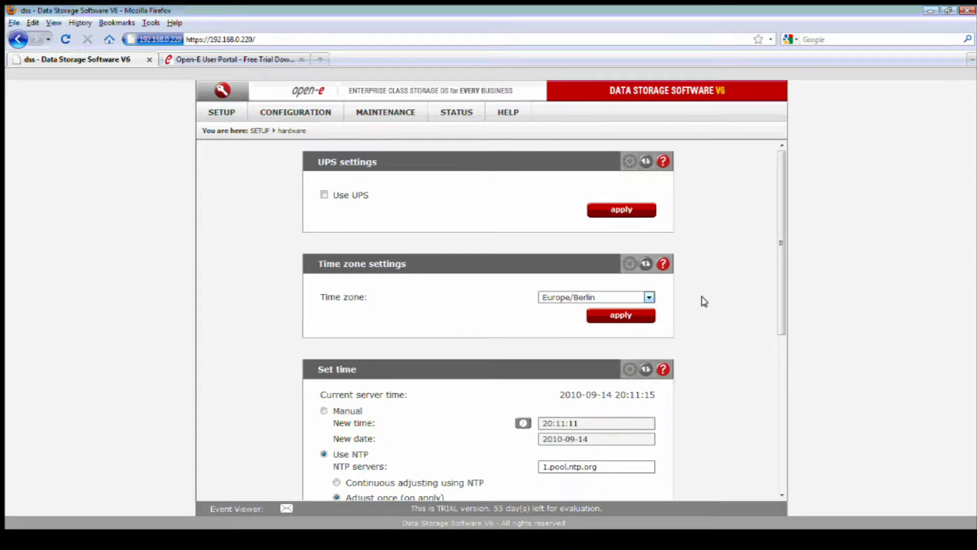
{"action": "scroll", "coordinate": [704, 301], "scroll_direction": "down", "scroll_amount": 5}
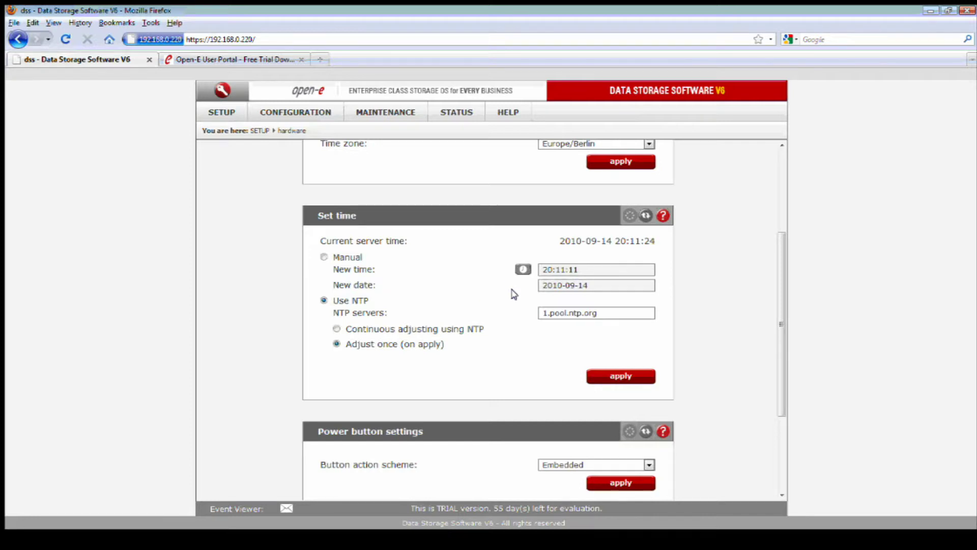
{"action": "left_click", "coordinate": [397, 330]}
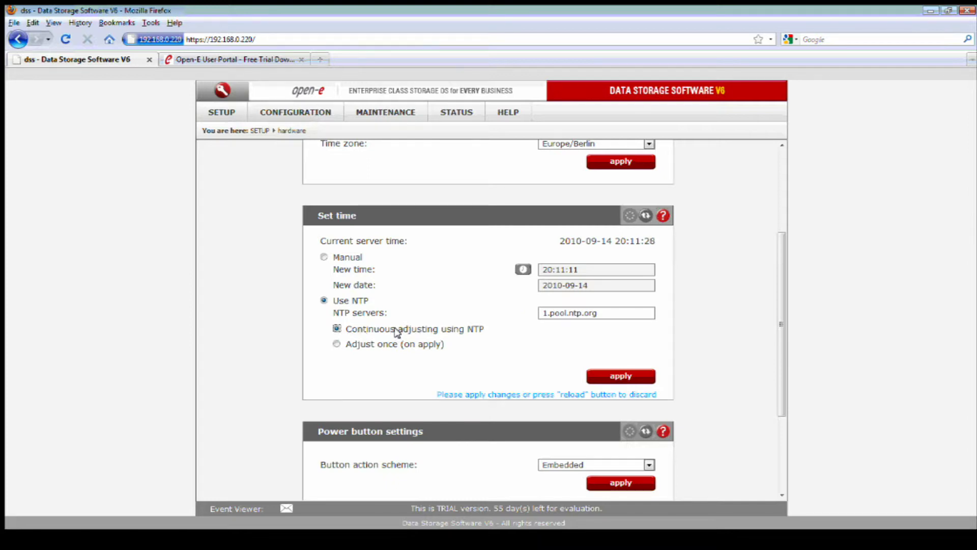
{"action": "scroll", "coordinate": [655, 264], "scroll_direction": "up", "scroll_amount": 3}
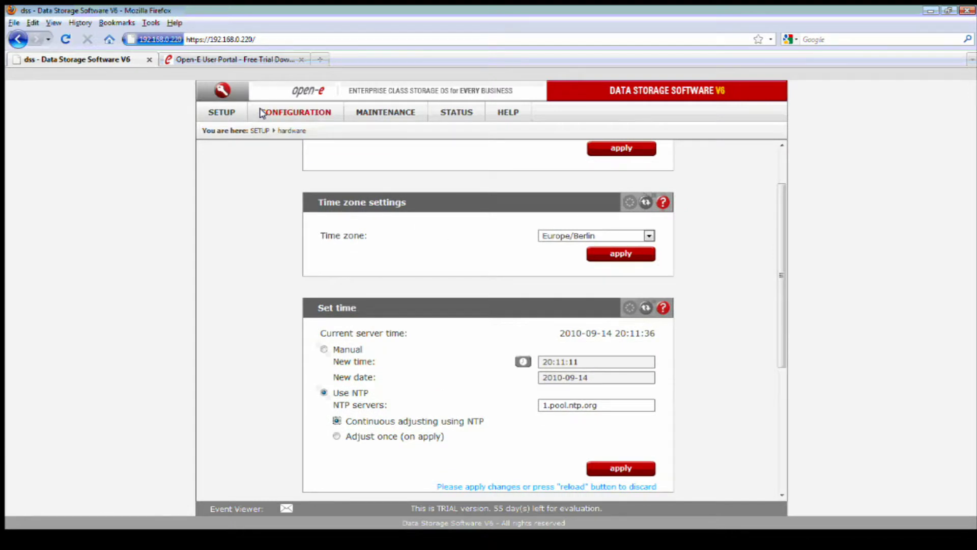
Go to NAS settings and scroll down to the SMB superuser lists.
{"action": "left_click", "coordinate": [262, 113]}
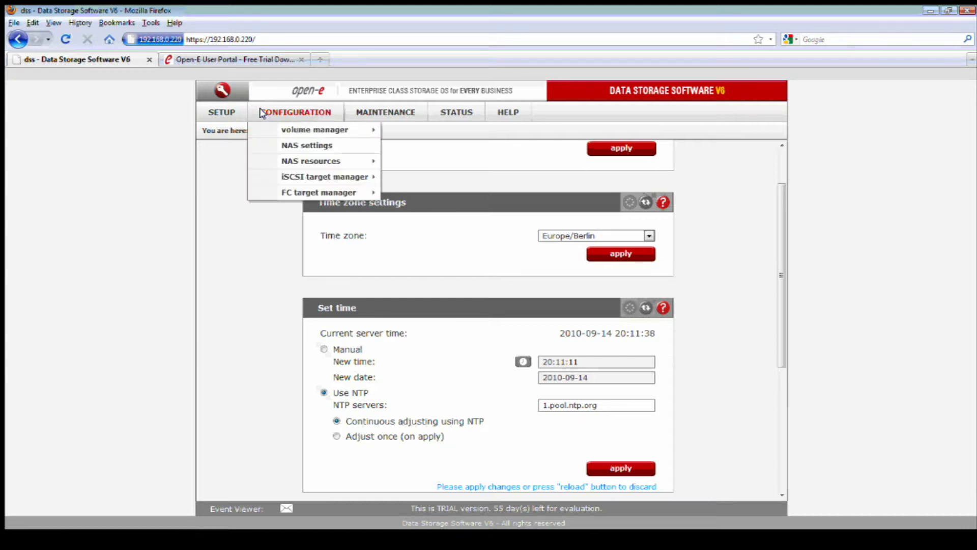
{"action": "mouse_move", "coordinate": [293, 160]}
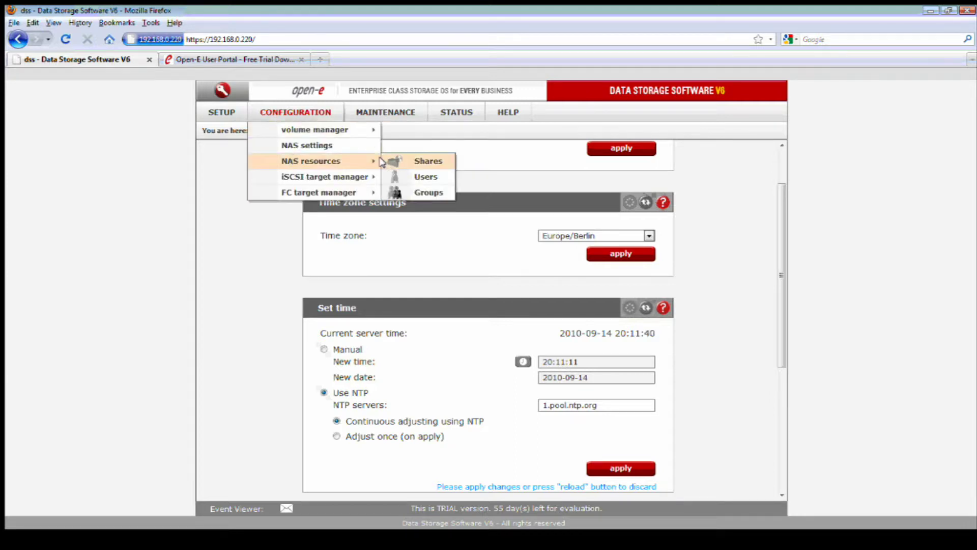
{"action": "left_click", "coordinate": [325, 145]}
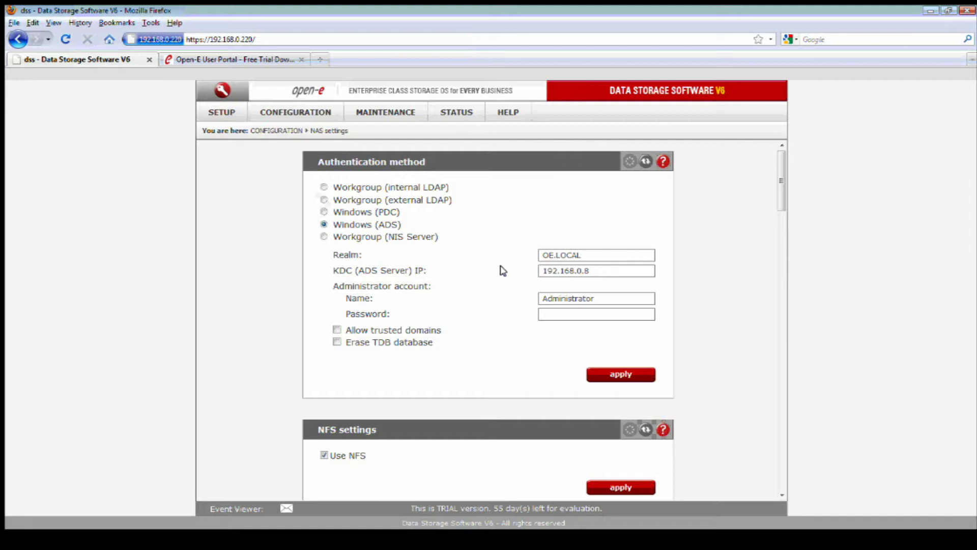
{"action": "scroll", "coordinate": [501, 270], "scroll_direction": "down", "scroll_amount": 5}
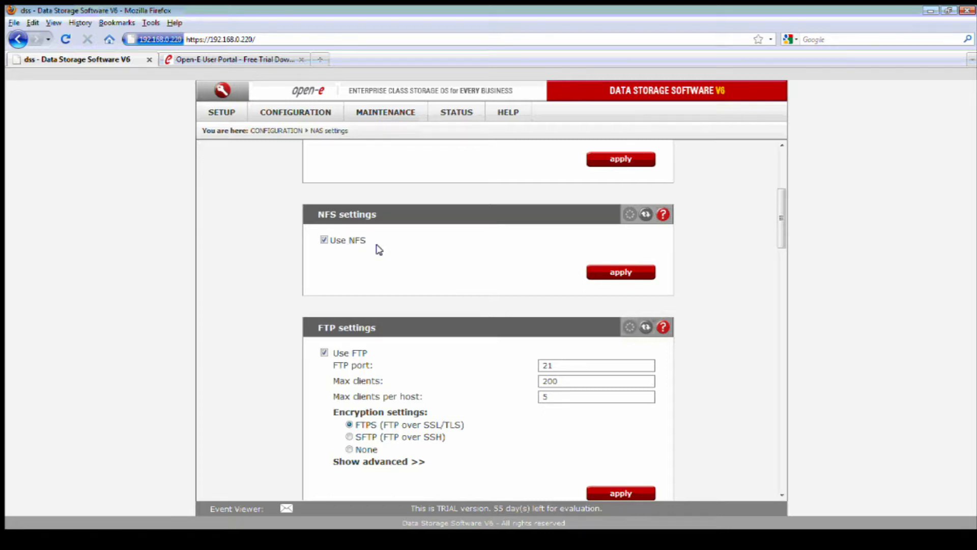
{"action": "scroll", "coordinate": [386, 257], "scroll_direction": "down", "scroll_amount": 4}
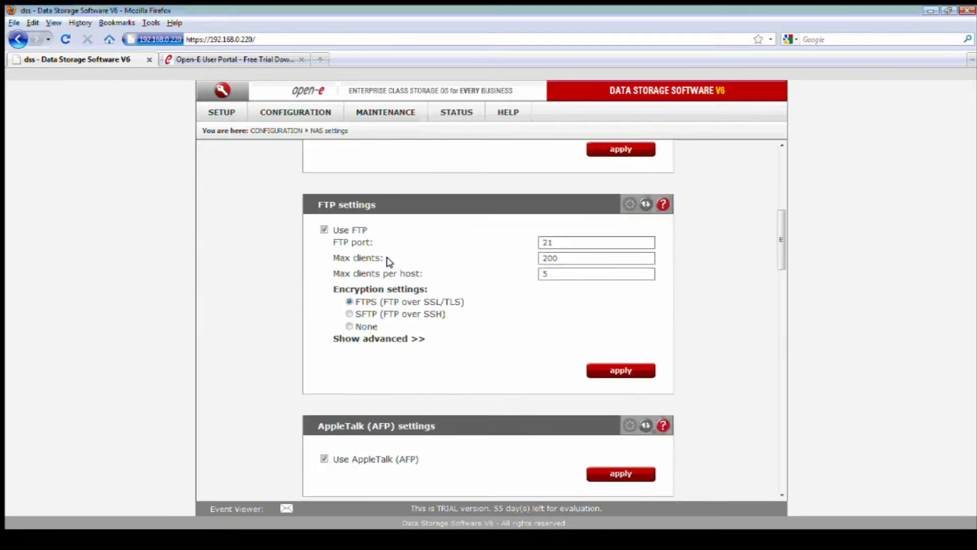
{"action": "scroll", "coordinate": [715, 329], "scroll_direction": "down", "scroll_amount": 2}
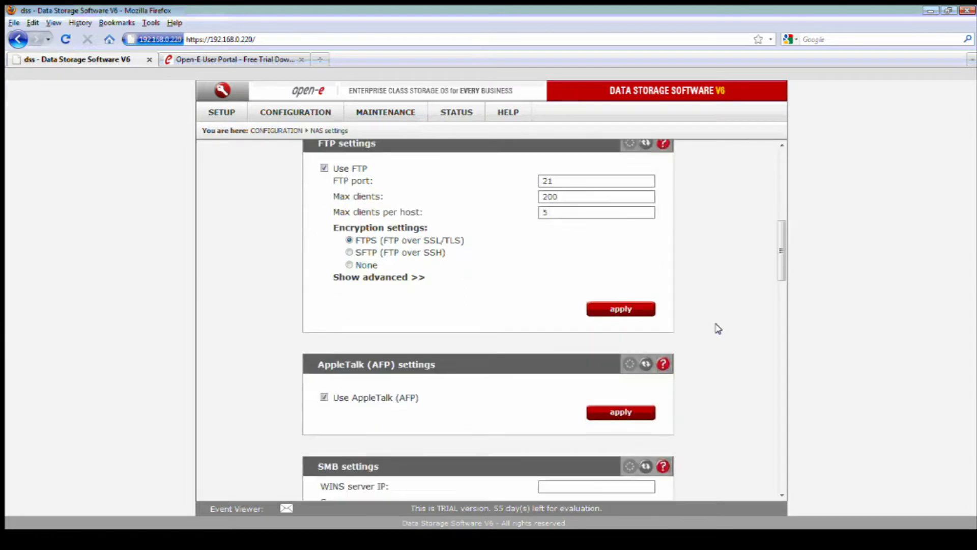
{"action": "scroll", "coordinate": [718, 328], "scroll_direction": "down", "scroll_amount": 2}
{"action": "scroll", "coordinate": [717, 330], "scroll_direction": "down", "scroll_amount": 4}
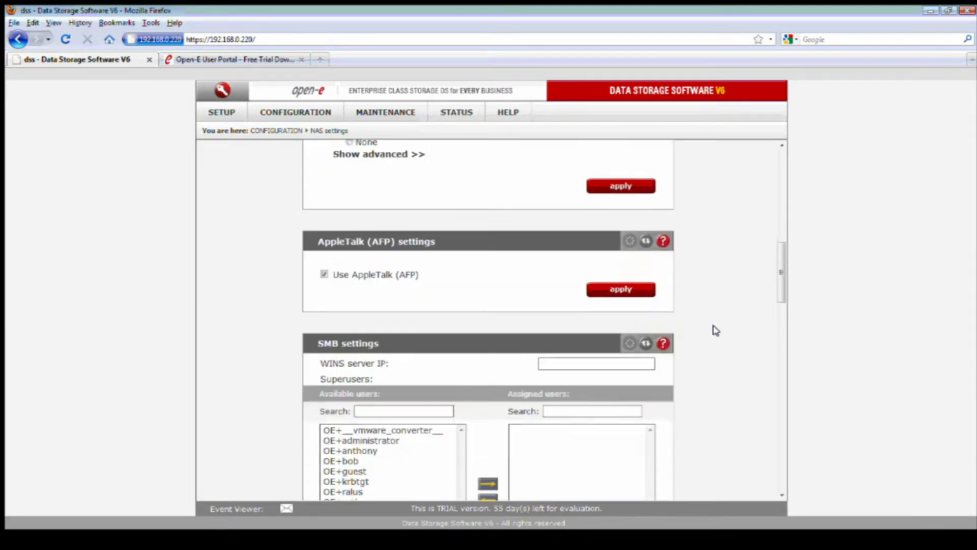
{"action": "scroll", "coordinate": [716, 330], "scroll_direction": "down", "scroll_amount": 2}
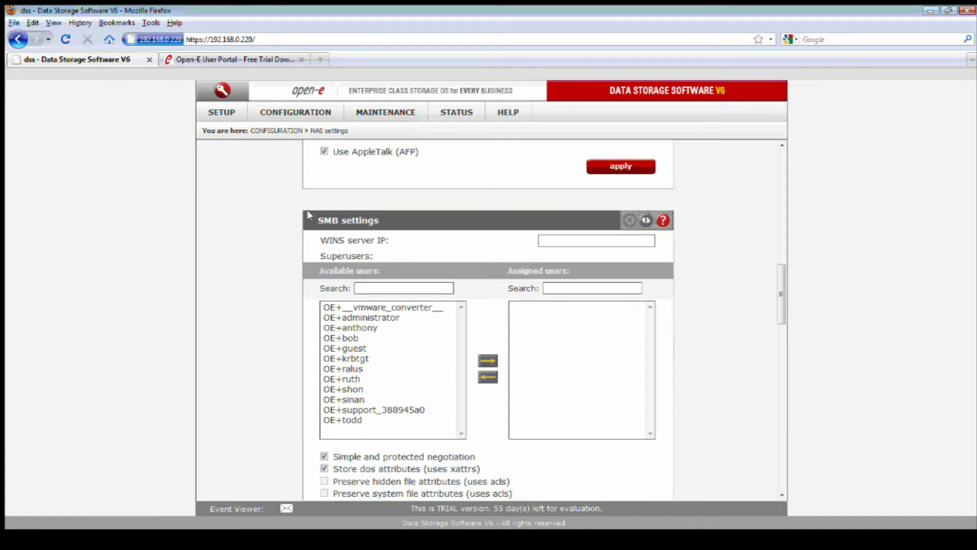
Add OE+administrator and OE+todd as SMB superusers and apply.
{"action": "left_click", "coordinate": [379, 318]}
{"action": "left_click", "coordinate": [487, 361]}
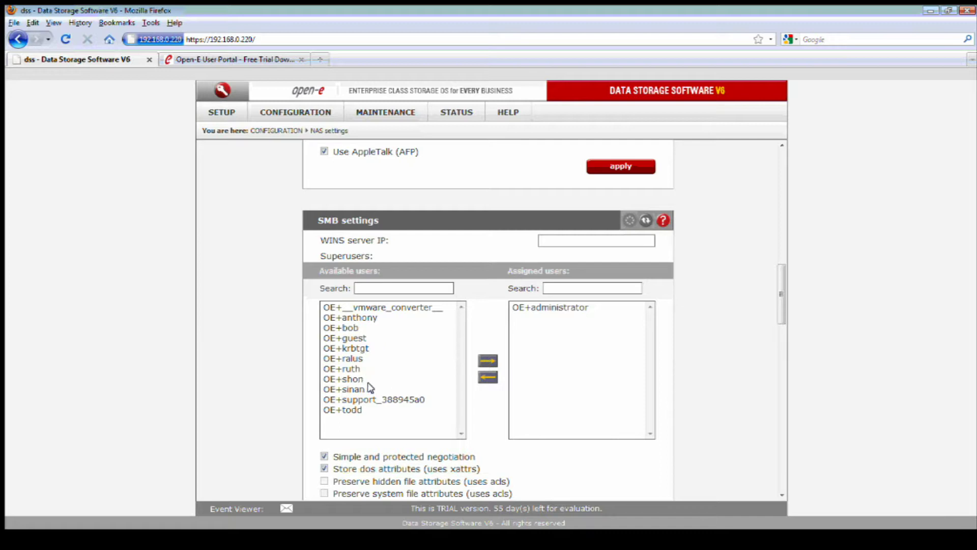
{"action": "left_click", "coordinate": [356, 410]}
{"action": "left_click", "coordinate": [488, 361]}
{"action": "scroll", "coordinate": [655, 393], "scroll_direction": "down", "scroll_amount": 2}
{"action": "scroll", "coordinate": [655, 393], "scroll_direction": "down", "scroll_amount": 1}
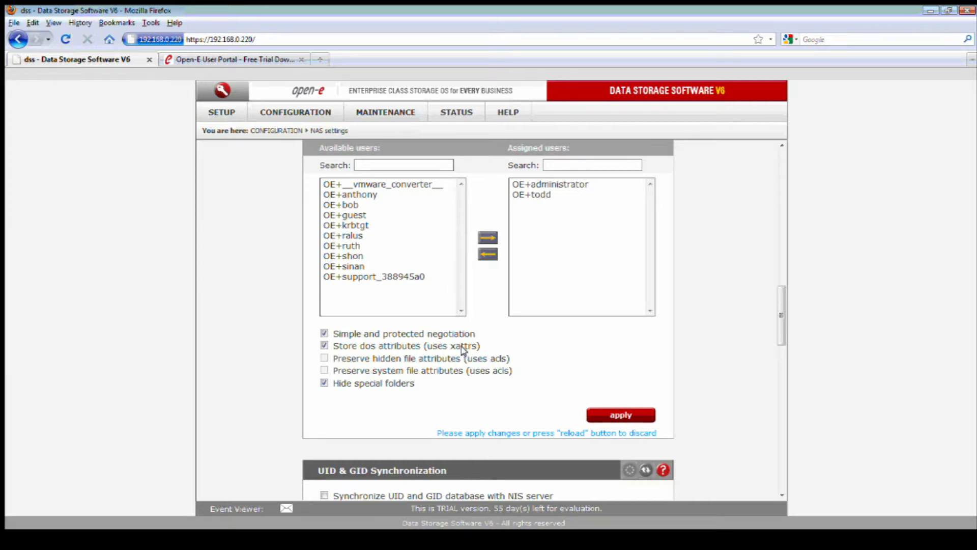
{"action": "left_click", "coordinate": [603, 414]}
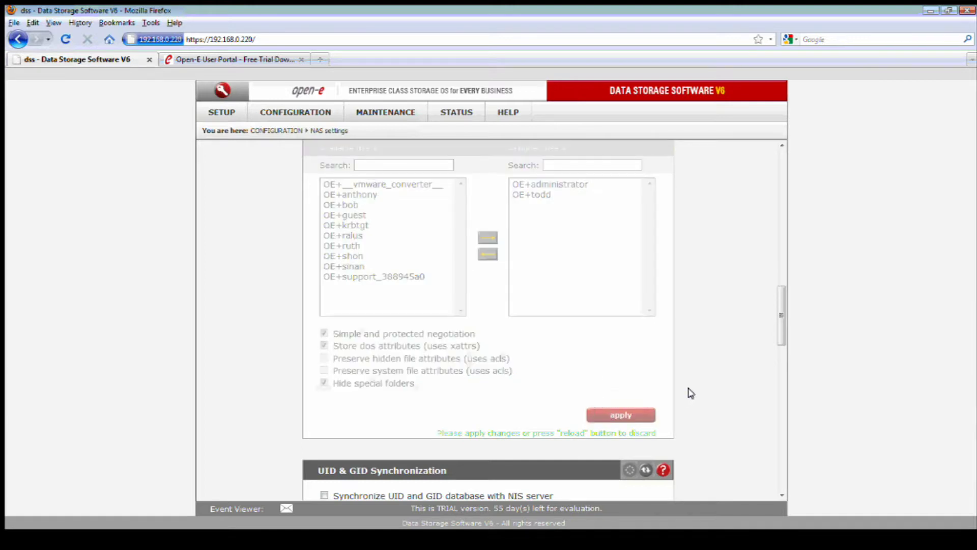
Apply the HTTP share access settings with port 444 and public access.
{"action": "scroll", "coordinate": [690, 393], "scroll_direction": "down", "scroll_amount": 2}
{"action": "scroll", "coordinate": [690, 392], "scroll_direction": "down", "scroll_amount": 7}
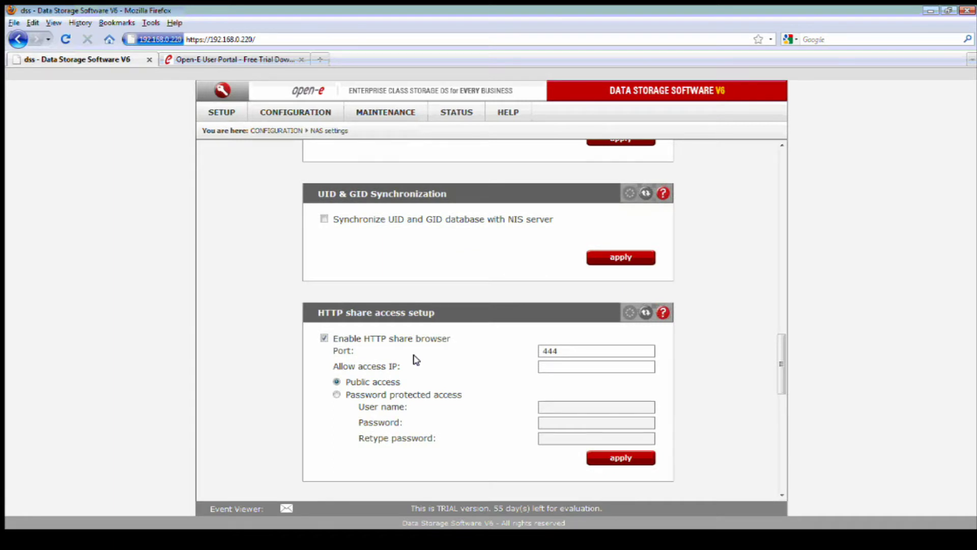
{"action": "scroll", "coordinate": [479, 381], "scroll_direction": "down", "scroll_amount": 3}
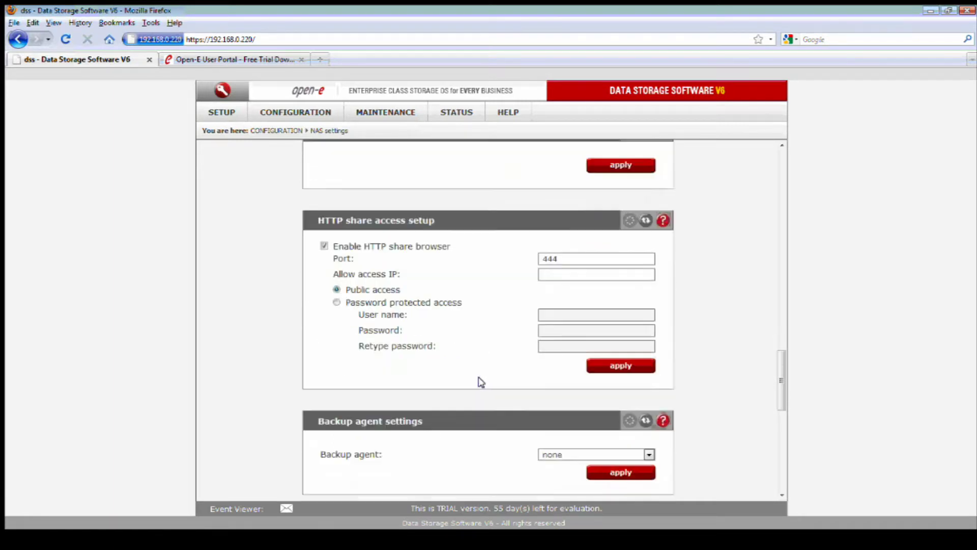
{"action": "left_click", "coordinate": [627, 366]}
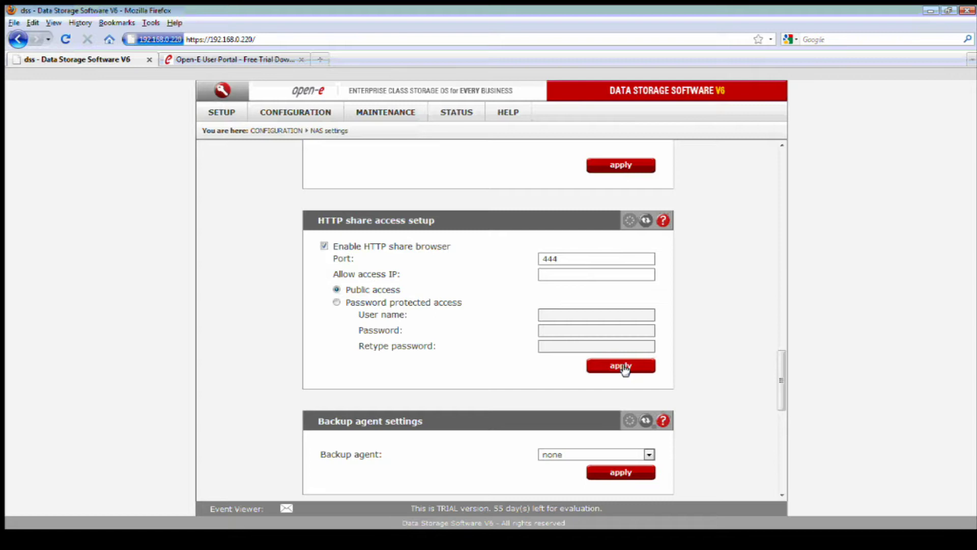
{"action": "scroll", "coordinate": [624, 369], "scroll_direction": "down", "scroll_amount": 2}
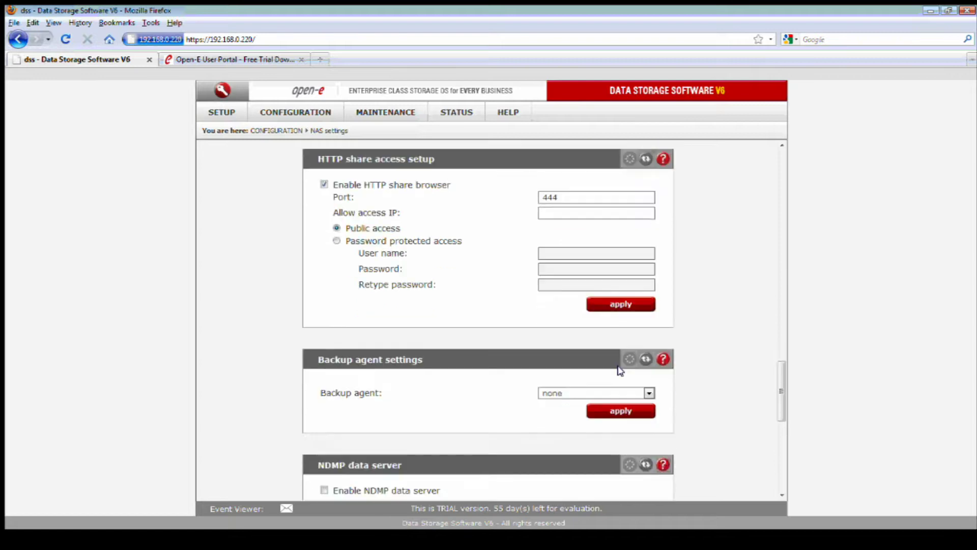
{"action": "left_click", "coordinate": [301, 112]}
Add a new share named 'Data' under NAS resources, keeping the default /lv0000 path.
{"action": "mouse_move", "coordinate": [351, 164]}
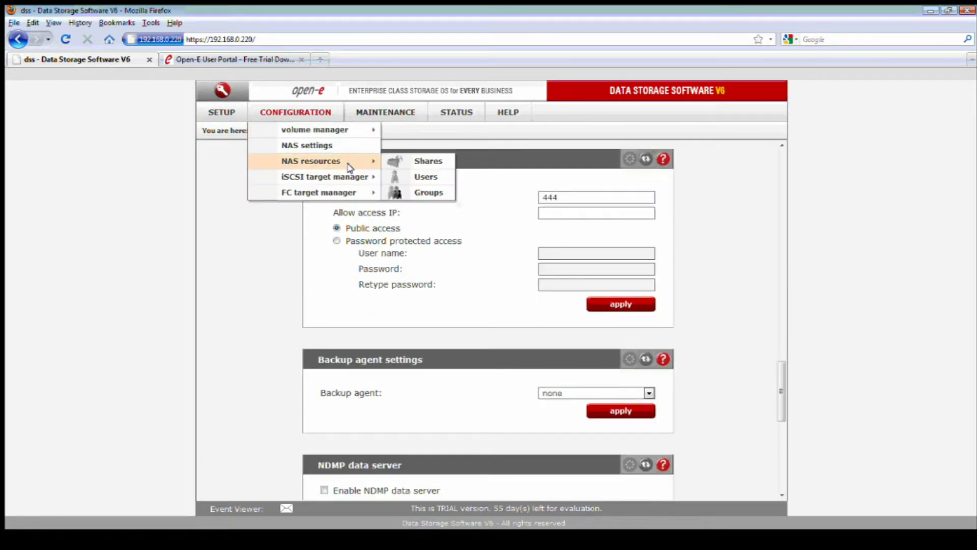
{"action": "left_click", "coordinate": [399, 162]}
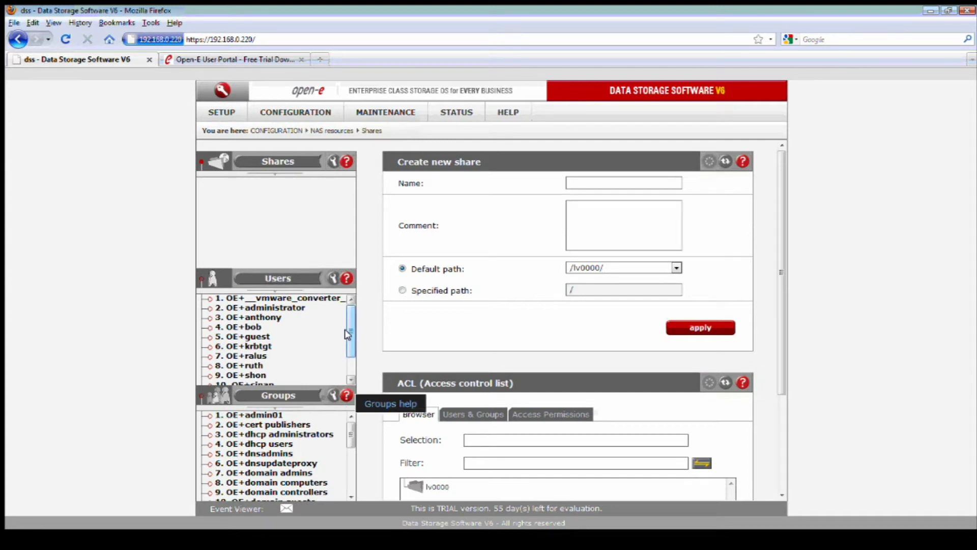
{"action": "left_click", "coordinate": [578, 183]}
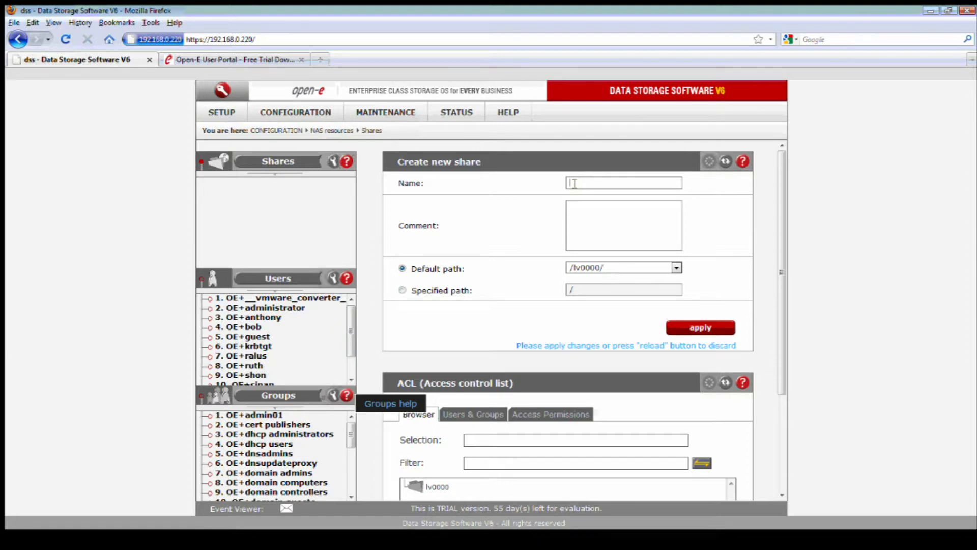
{"action": "type", "text": "Data"}
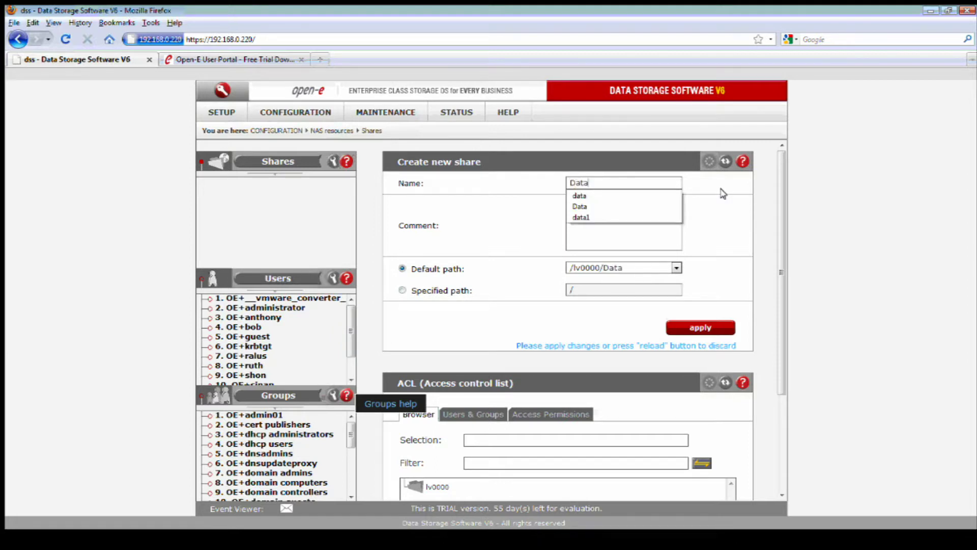
{"action": "left_click", "coordinate": [733, 200]}
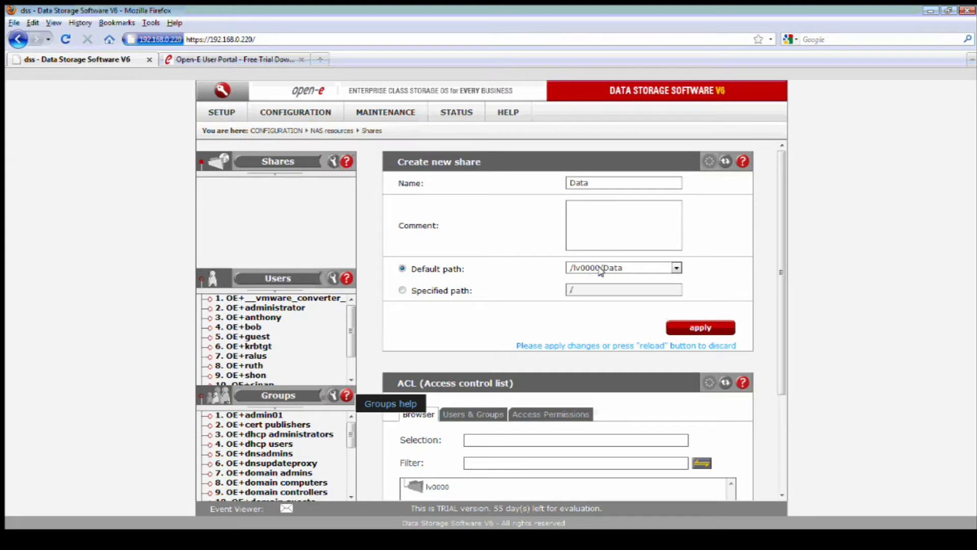
{"action": "left_click", "coordinate": [689, 324]}
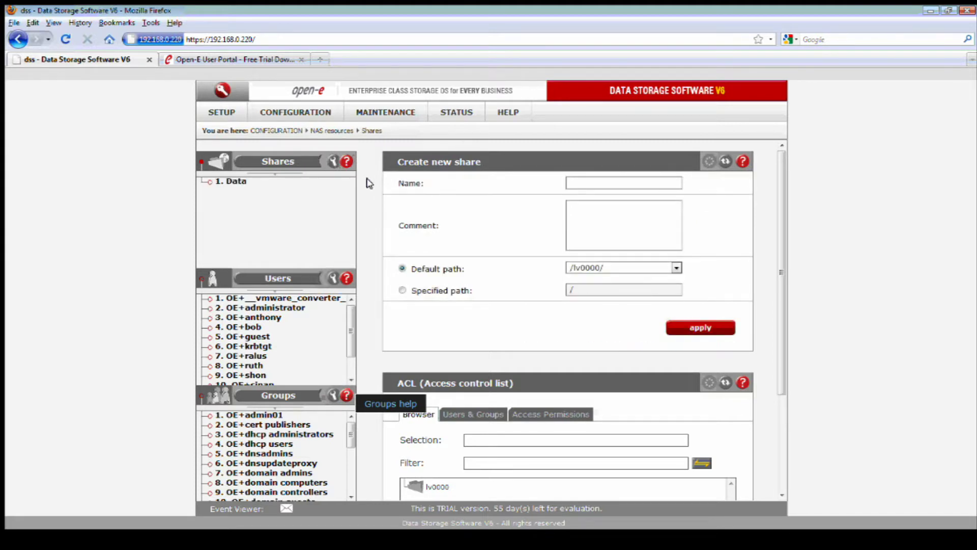
Make the Data share visible over SMB, limited to users with password, and apply.
{"action": "left_click", "coordinate": [242, 182]}
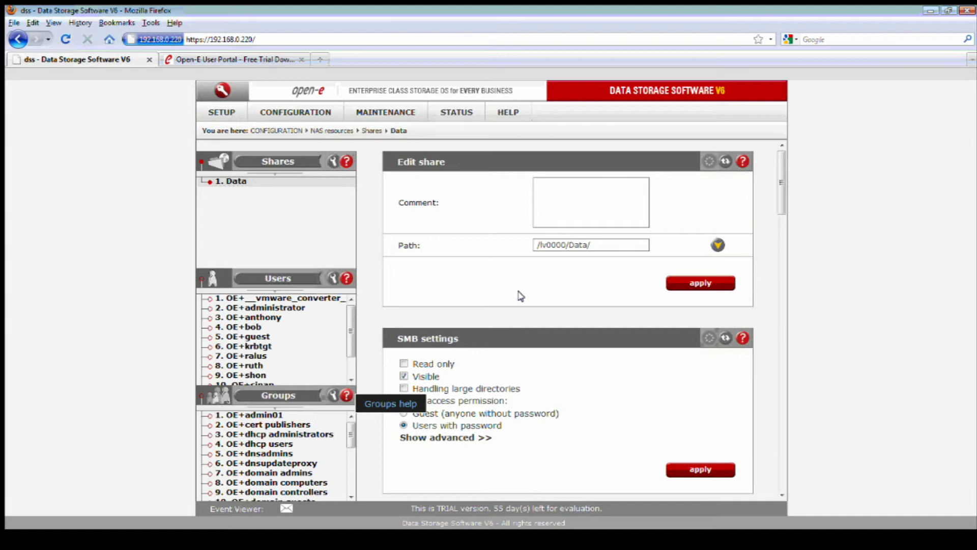
{"action": "scroll", "coordinate": [624, 363], "scroll_direction": "down", "scroll_amount": 3}
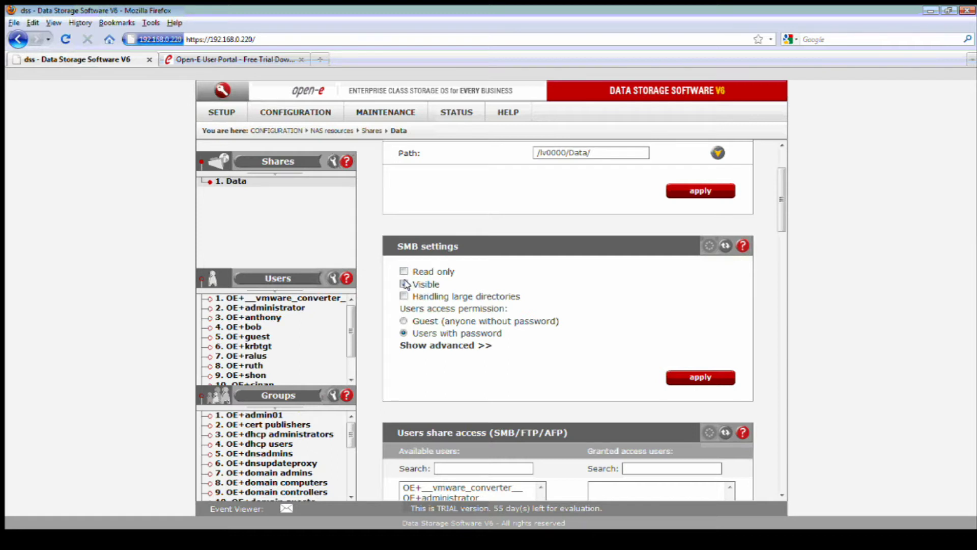
{"action": "left_click", "coordinate": [405, 284]}
{"action": "scroll", "coordinate": [549, 335], "scroll_direction": "down", "scroll_amount": 1}
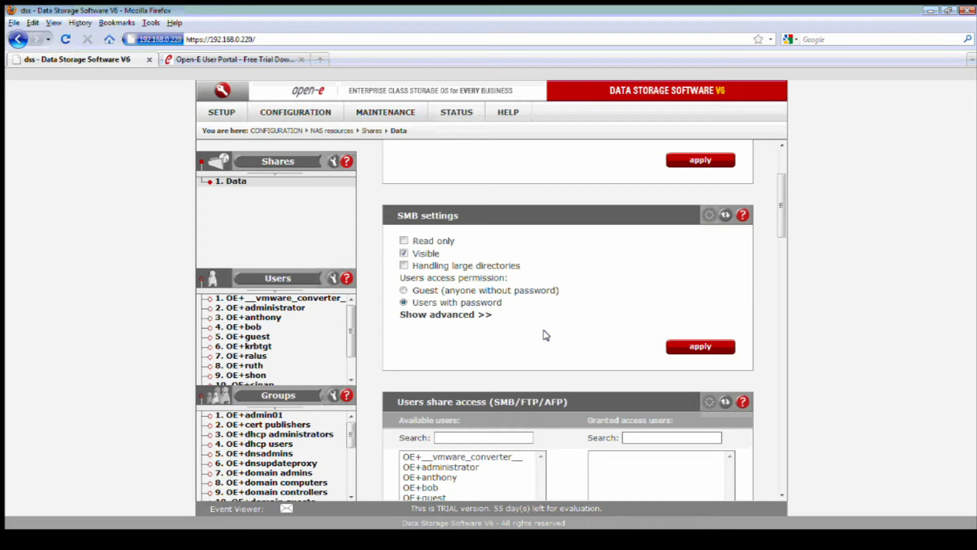
{"action": "left_click", "coordinate": [455, 315]}
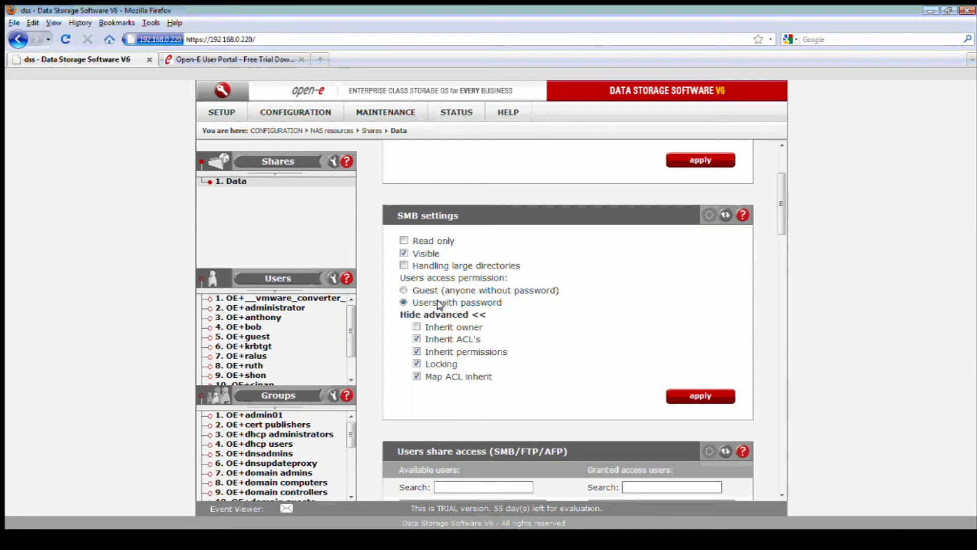
{"action": "left_click", "coordinate": [703, 396]}
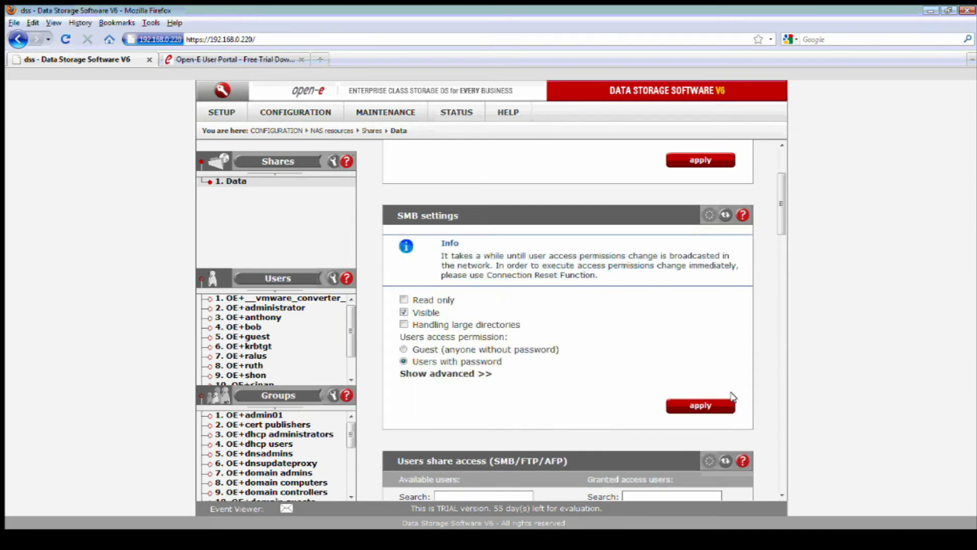
{"action": "scroll", "coordinate": [760, 397], "scroll_direction": "down", "scroll_amount": 5}
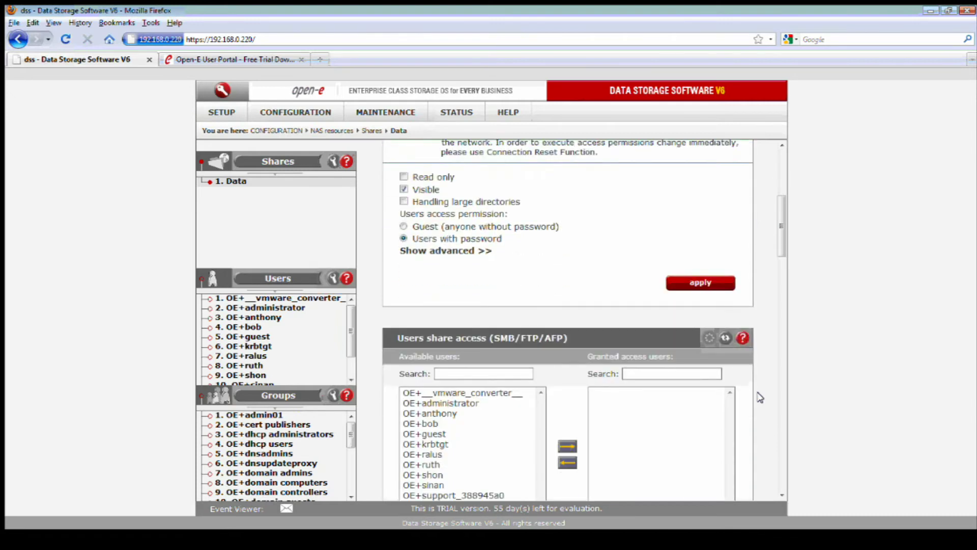
Give four domain users, including OE+administrator, access to the Data share and apply.
{"action": "scroll", "coordinate": [760, 397], "scroll_direction": "down", "scroll_amount": 3}
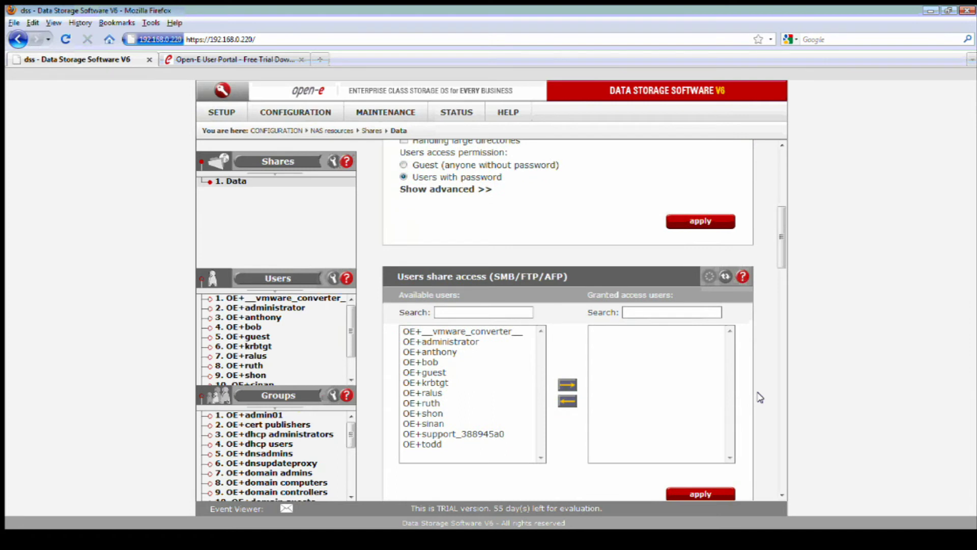
{"action": "scroll", "coordinate": [760, 397], "scroll_direction": "up", "scroll_amount": 1}
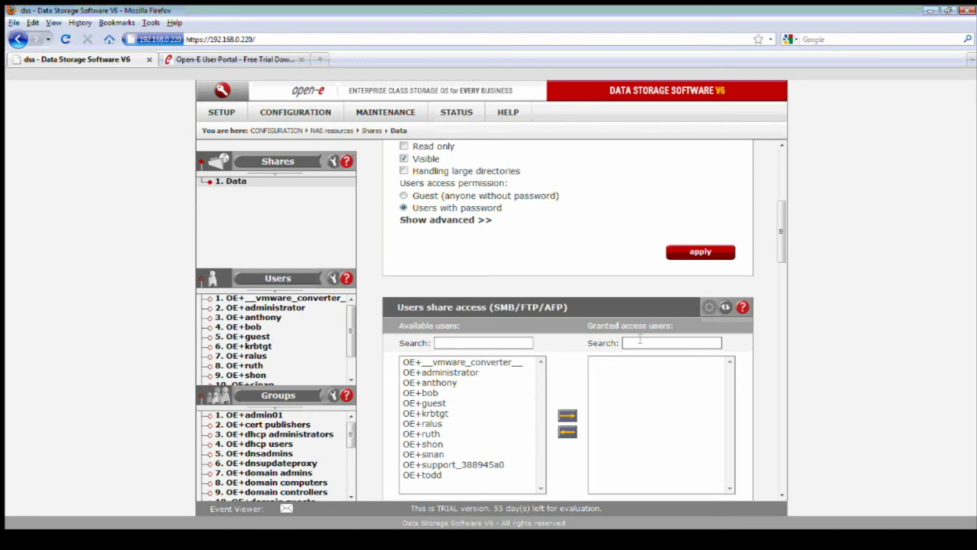
{"action": "left_click_drag", "start_coordinate": [782, 218], "coordinate": [781, 238]}
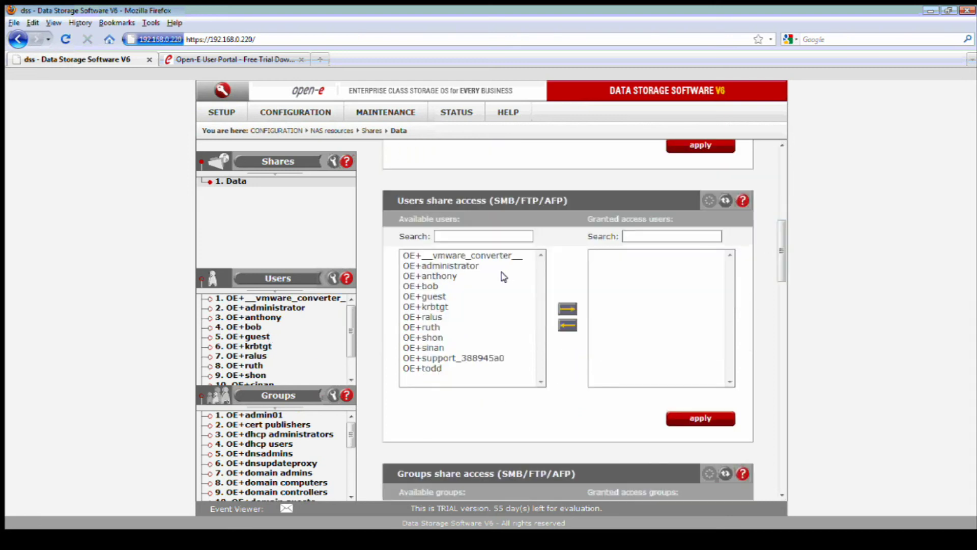
{"action": "left_click", "coordinate": [465, 267]}
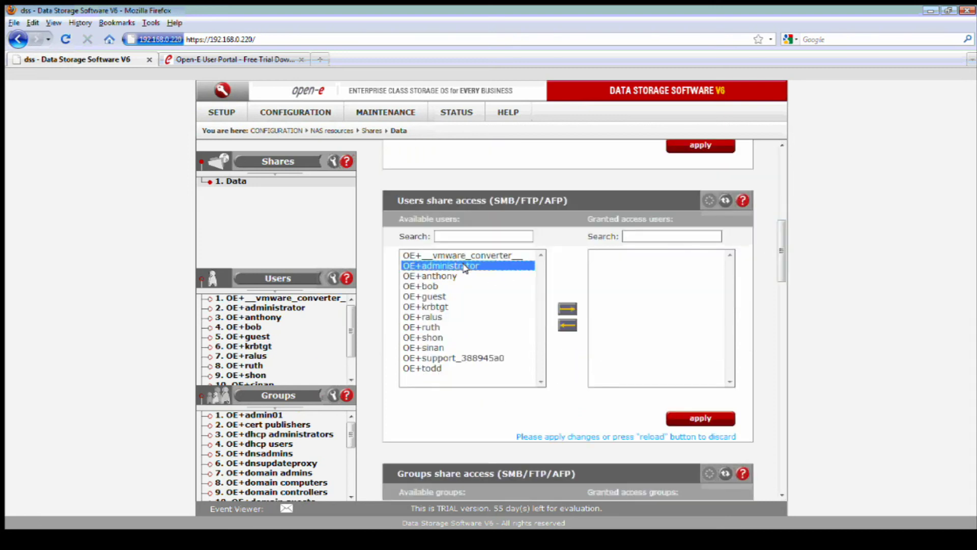
{"action": "left_click", "coordinate": [438, 317], "text": "ctrl"}
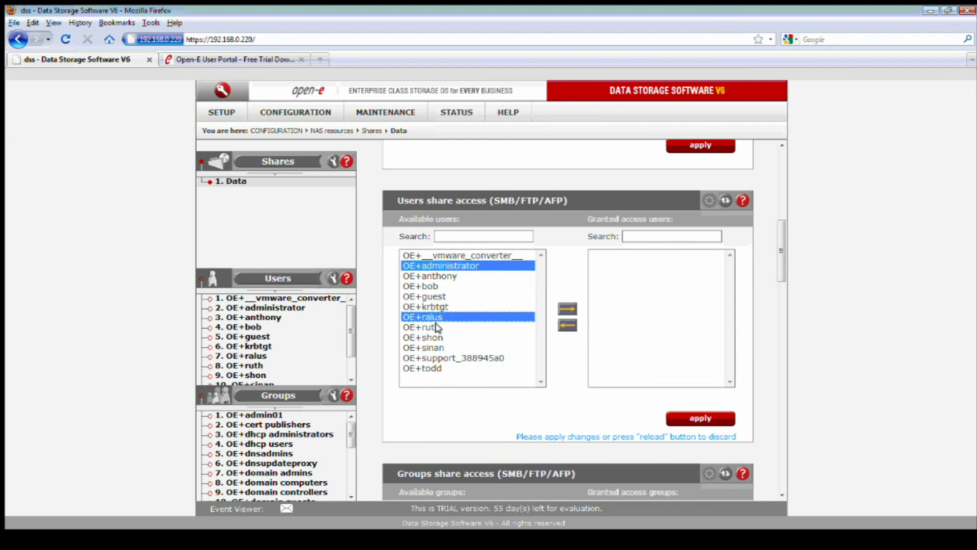
{"action": "left_click", "coordinate": [437, 327], "text": "ctrl"}
{"action": "left_click", "coordinate": [435, 368], "text": "ctrl"}
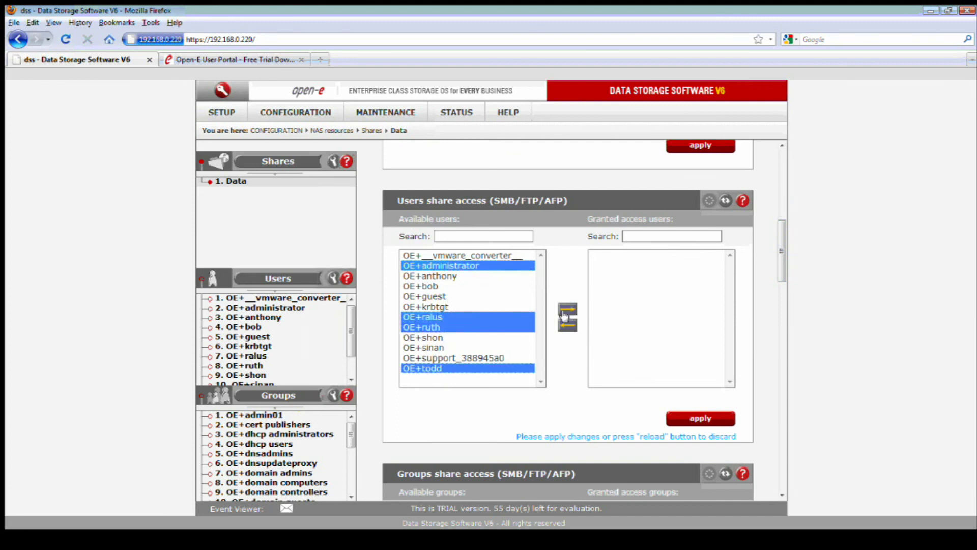
{"action": "left_click", "coordinate": [565, 310]}
{"action": "left_click", "coordinate": [690, 419]}
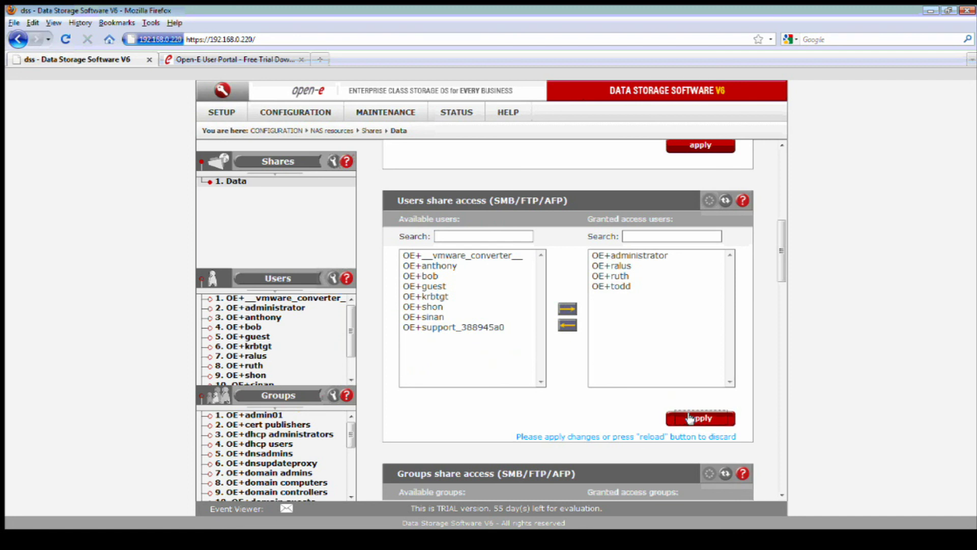
{"action": "scroll", "coordinate": [689, 402], "scroll_direction": "down", "scroll_amount": 3}
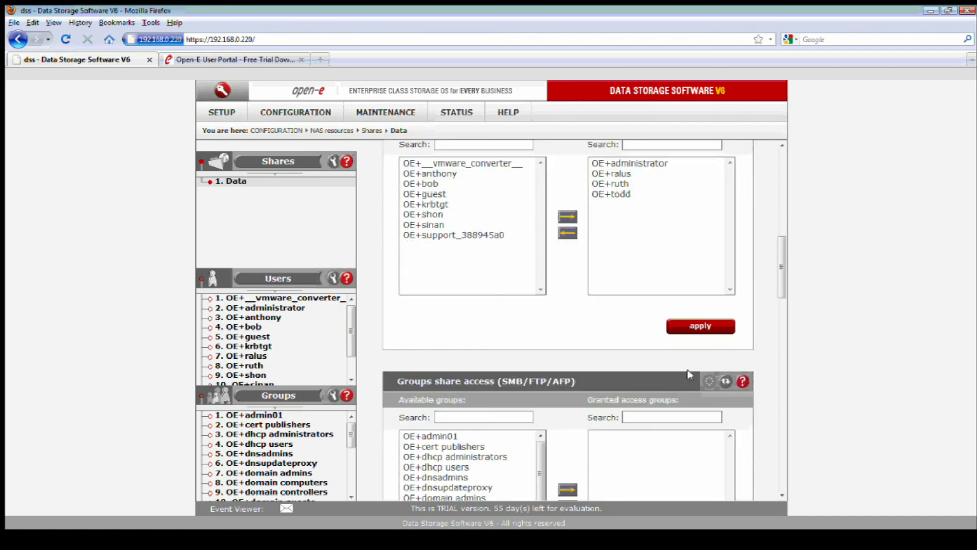
{"action": "scroll", "coordinate": [681, 376], "scroll_direction": "down", "scroll_amount": 1}
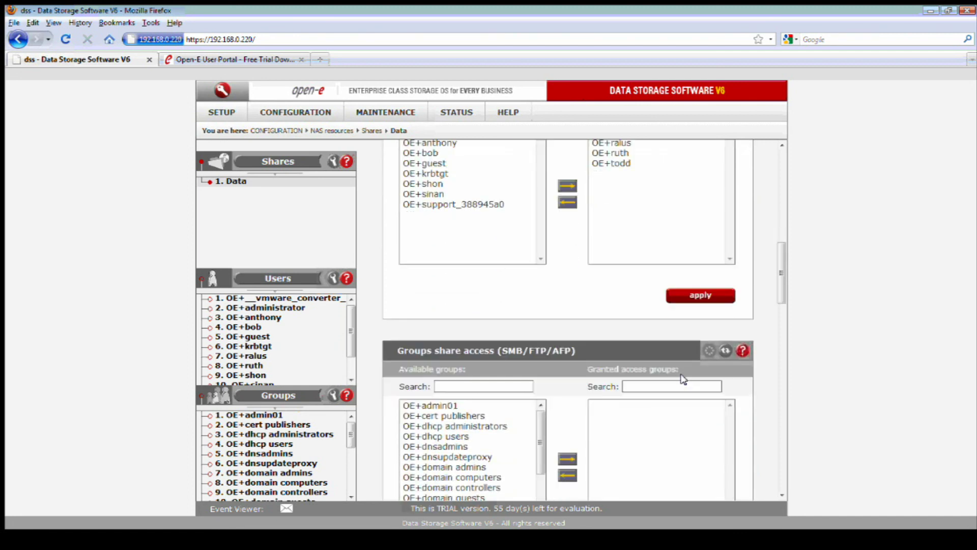